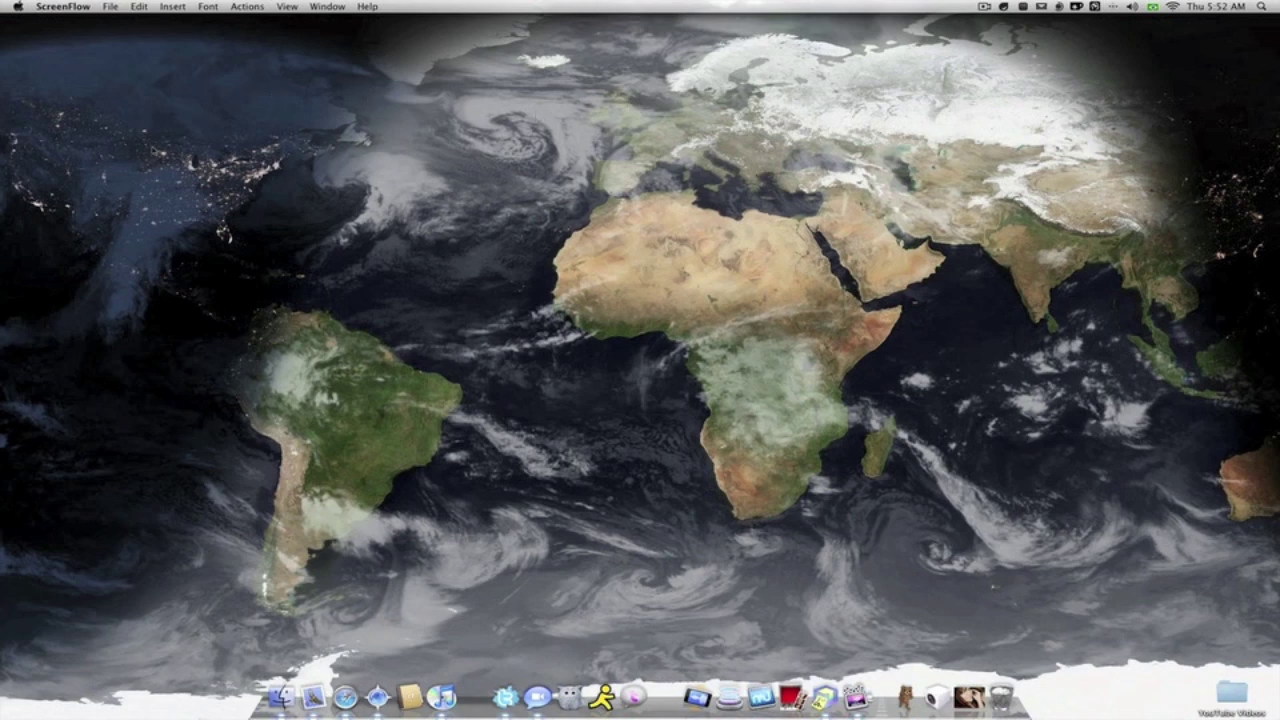
- Switch the map imagery to Political, then back to Natural Color
drag(56, 113, 289, 236)
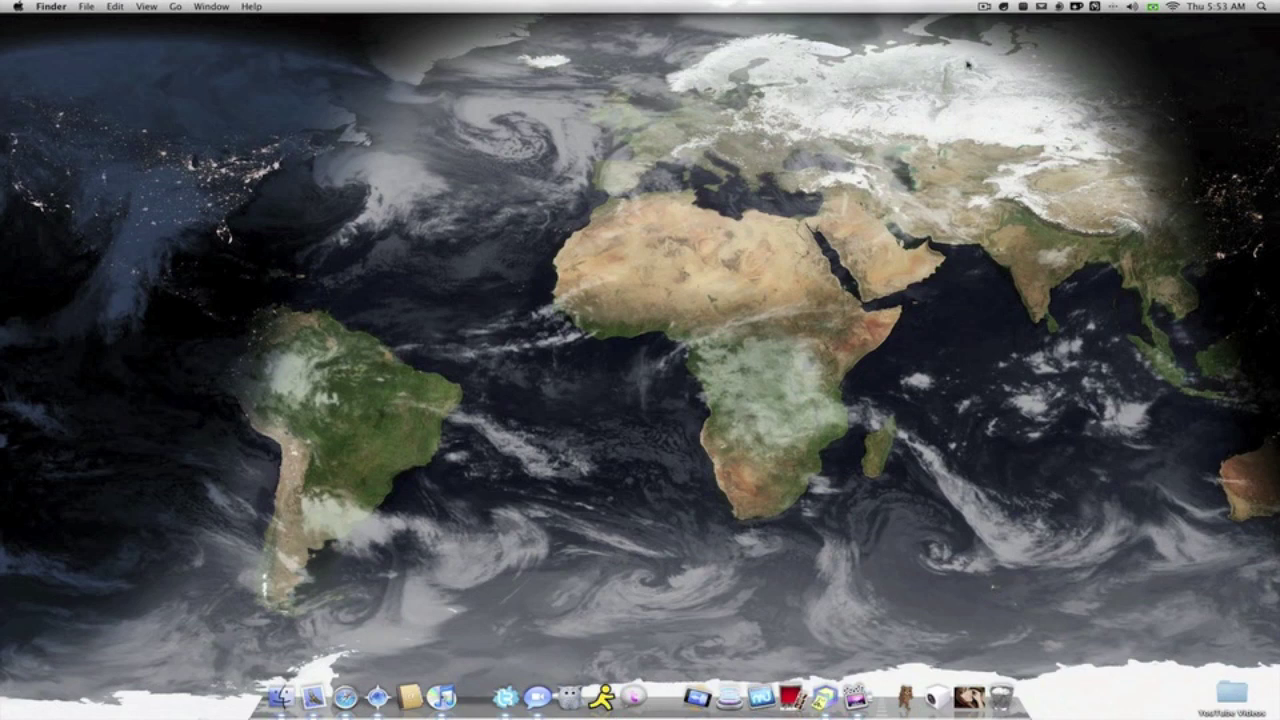
click(1059, 7)
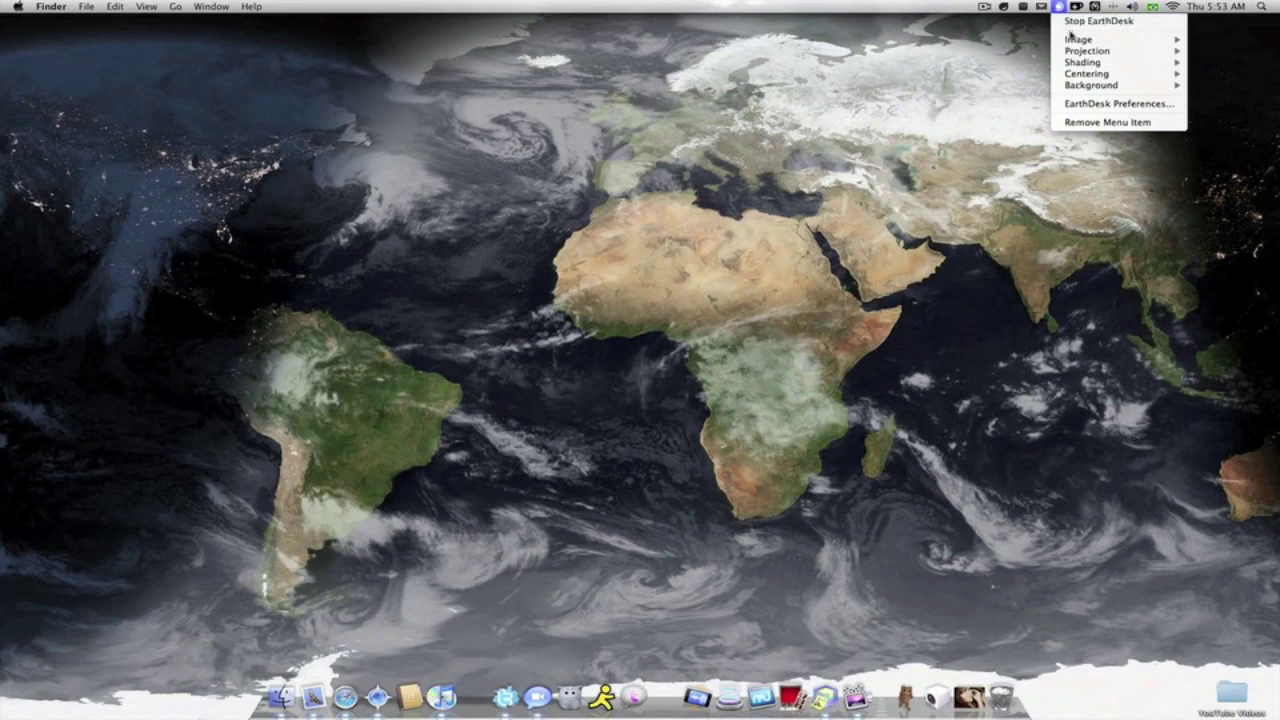
mouse_move(1069, 39)
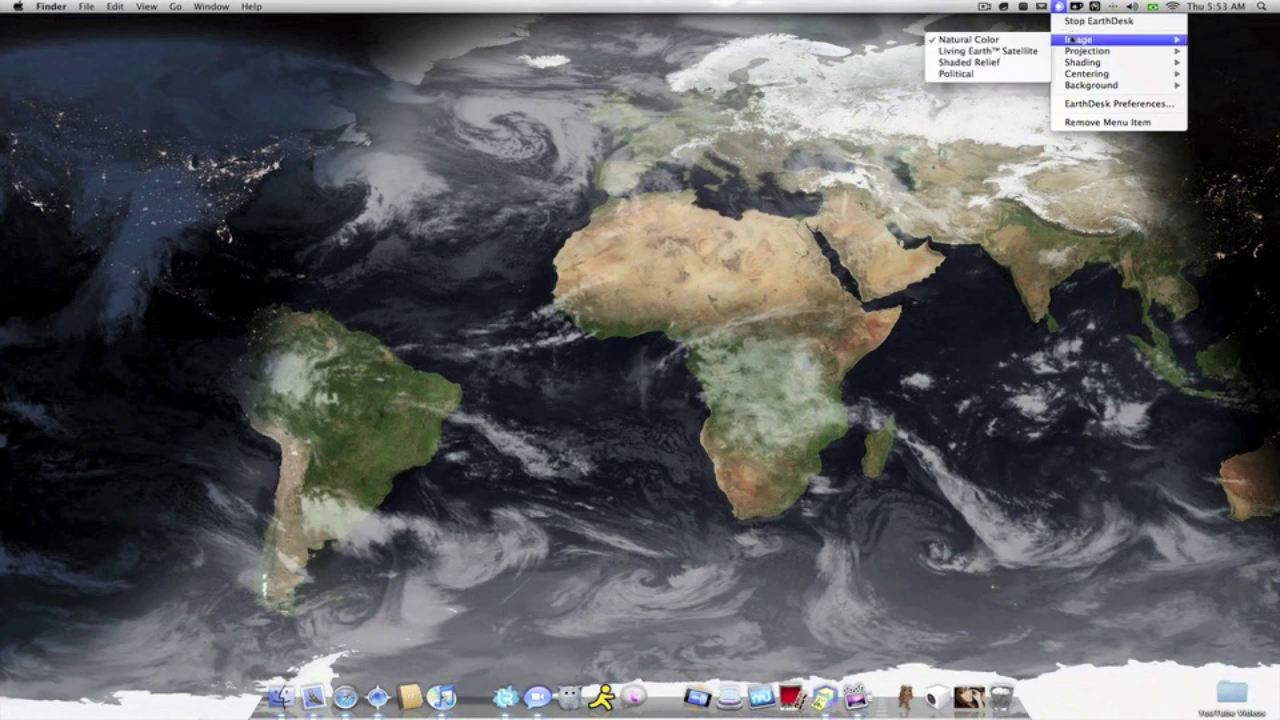
click(1008, 74)
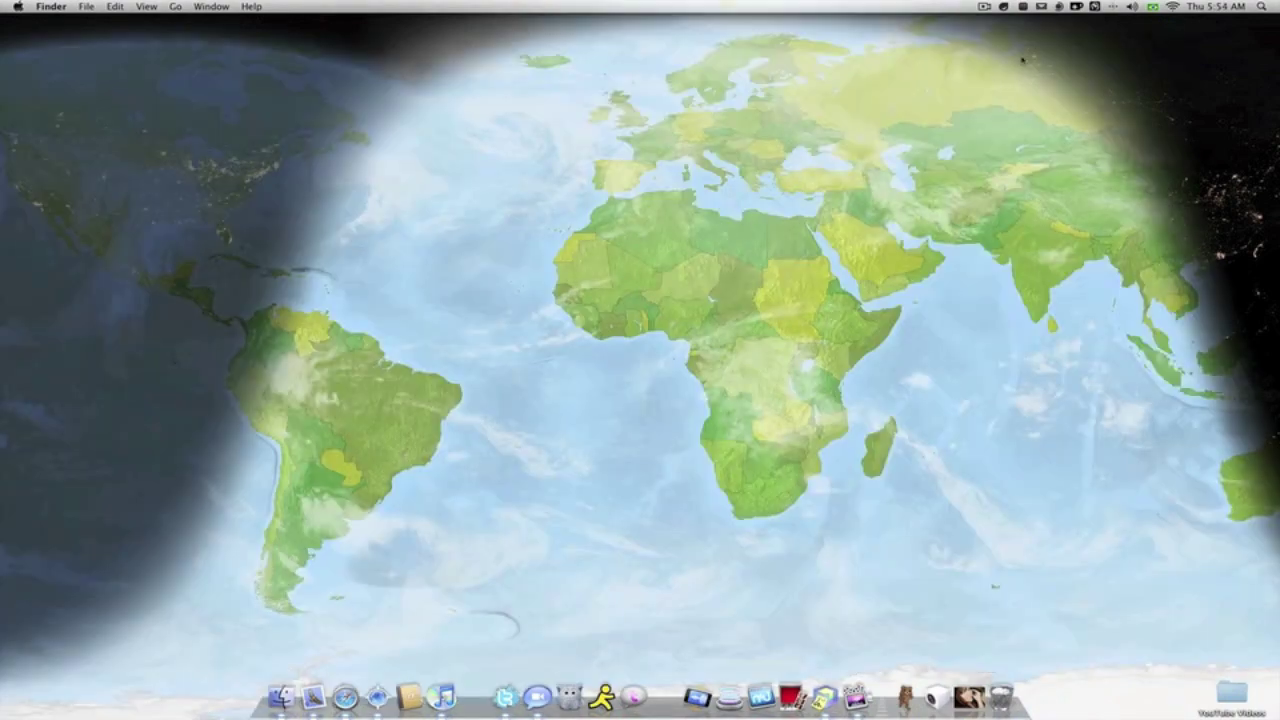
click(1058, 8)
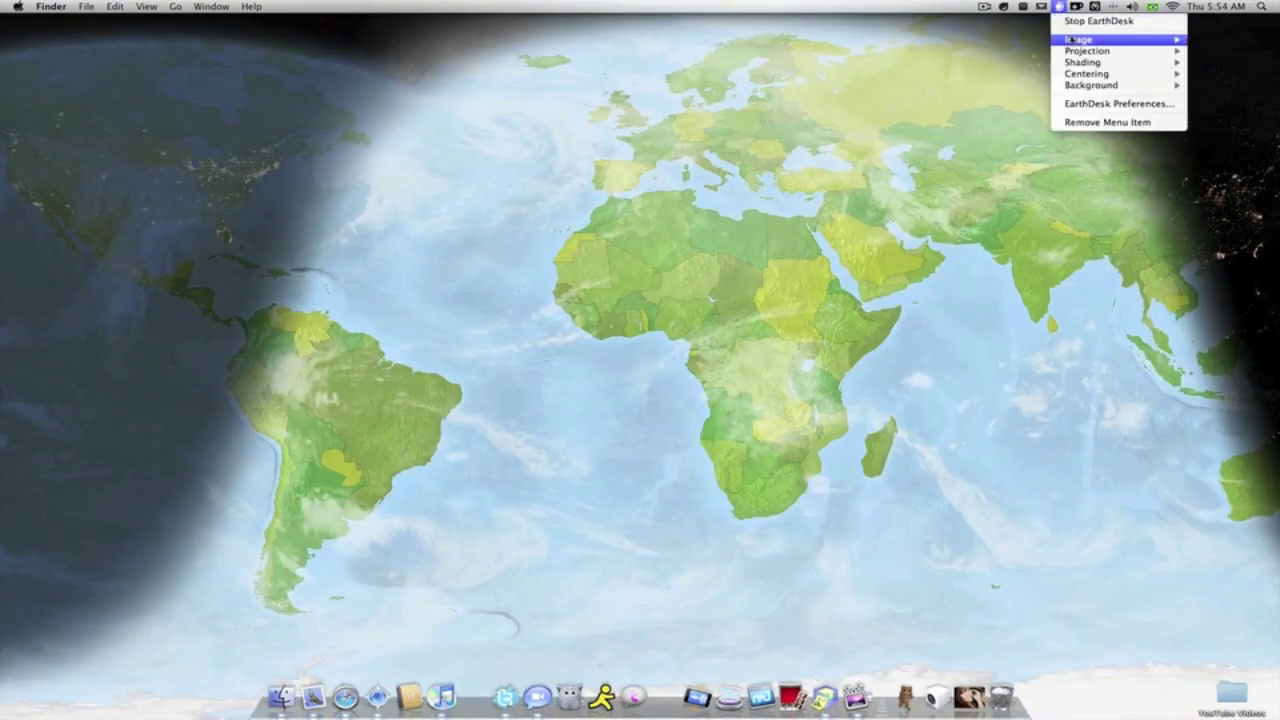
mouse_move(1075, 40)
click(1008, 40)
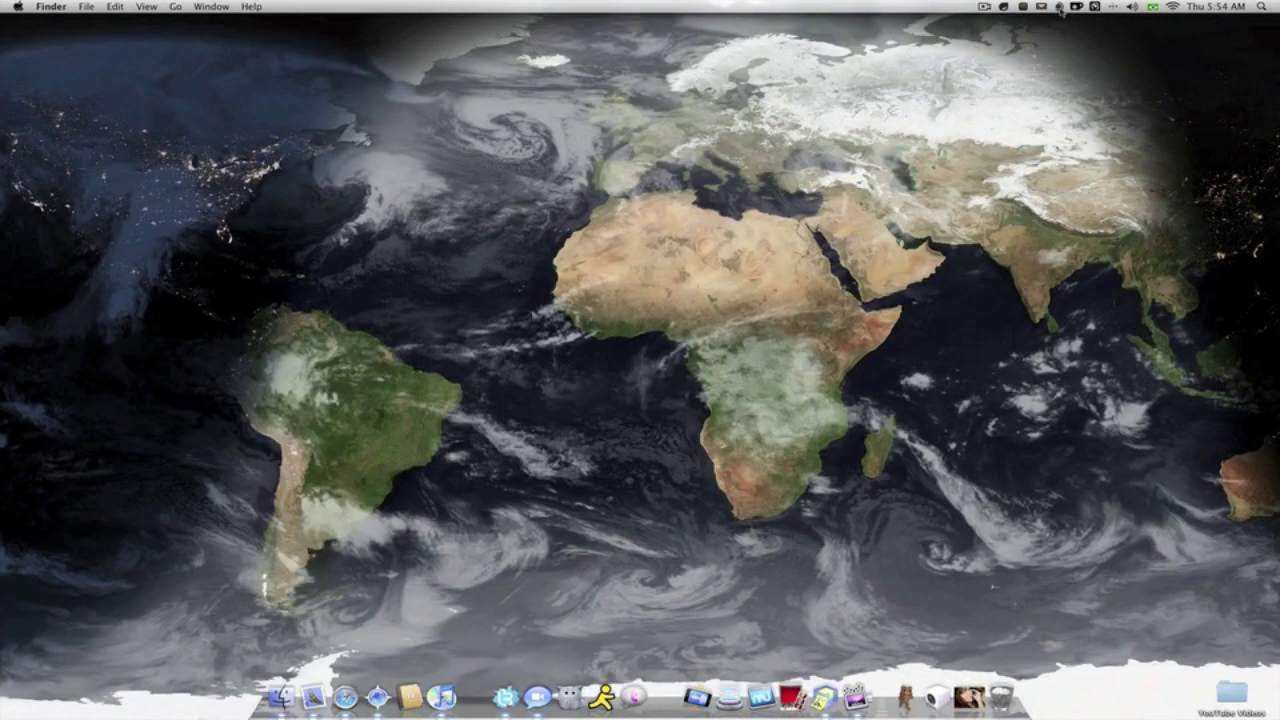
- Change the map projection from Equirectangular to the oval Hammer projection
click(1060, 10)
mouse_move(1068, 50)
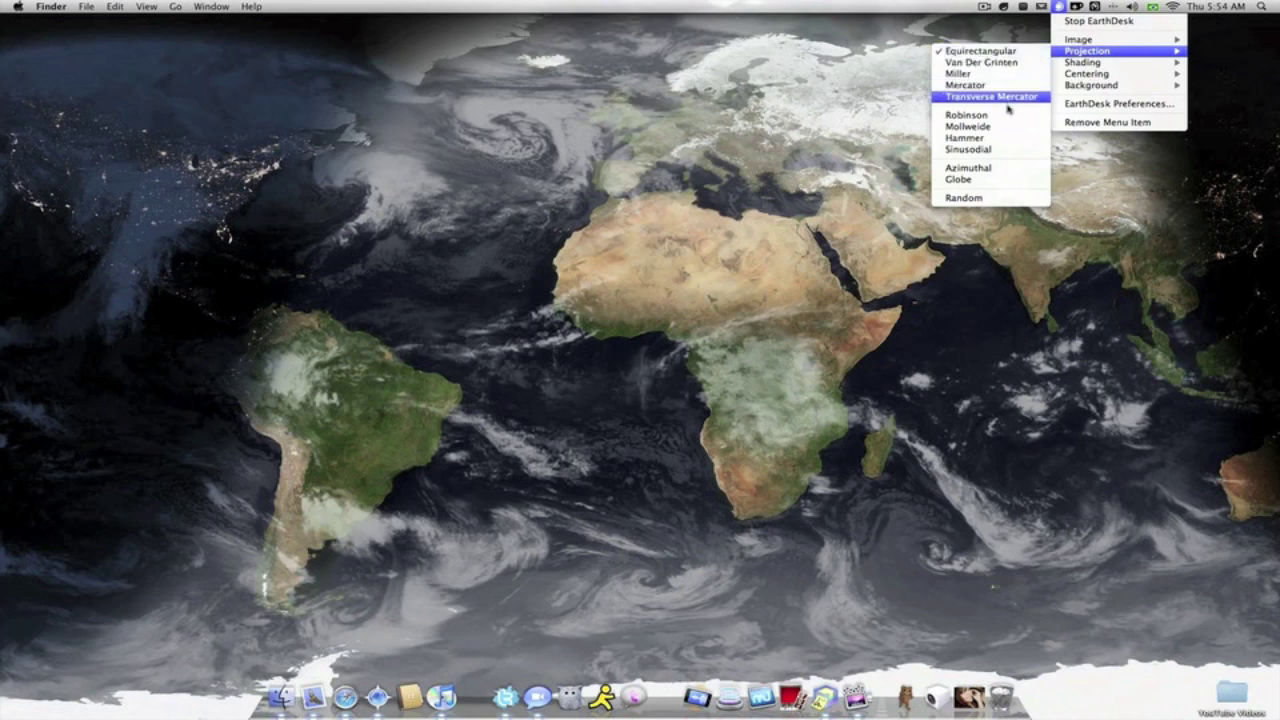
click(1000, 138)
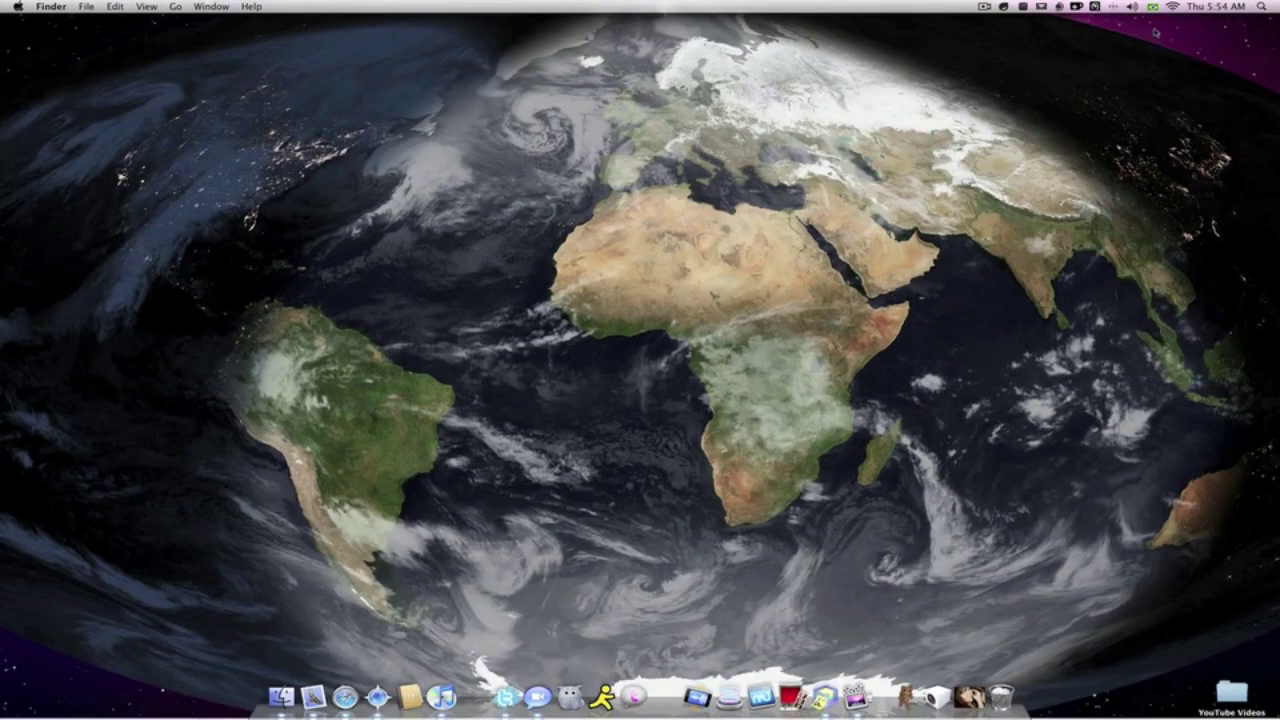
drag(1155, 33, 1240, 42)
- Set the background behind the Hammer map to Starfield
click(1059, 7)
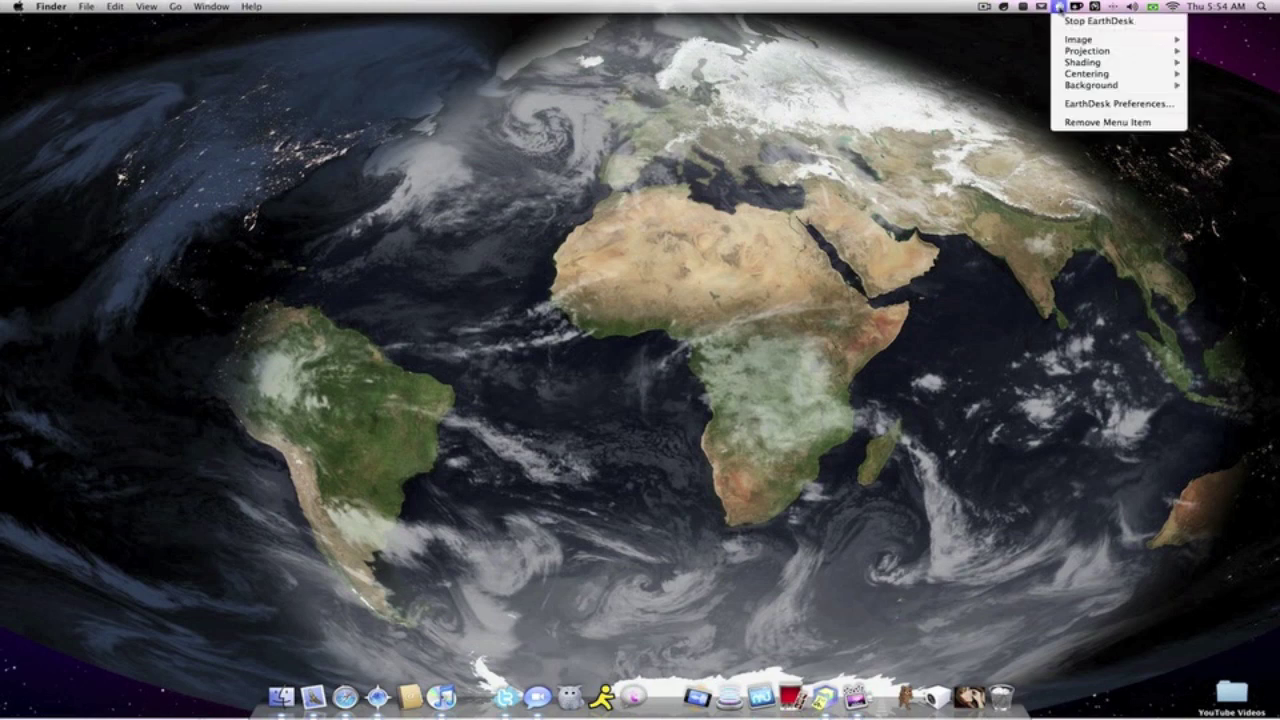
mouse_move(1086, 88)
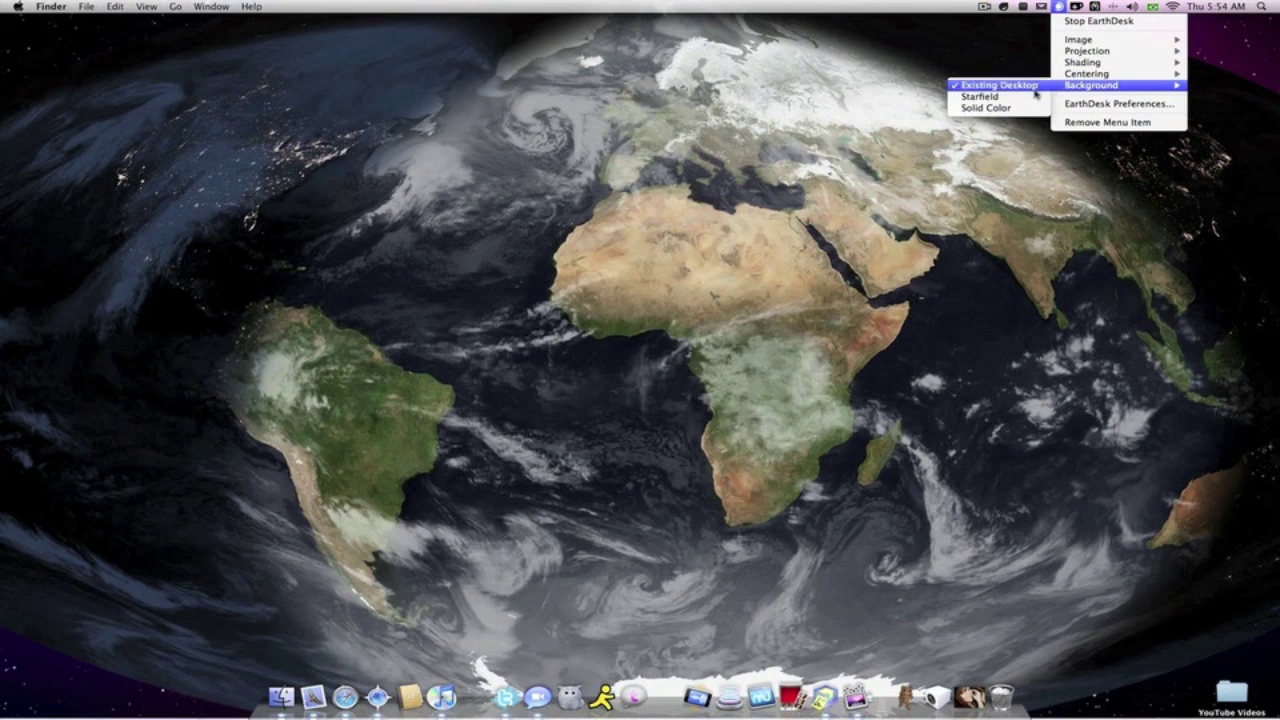
click(1032, 96)
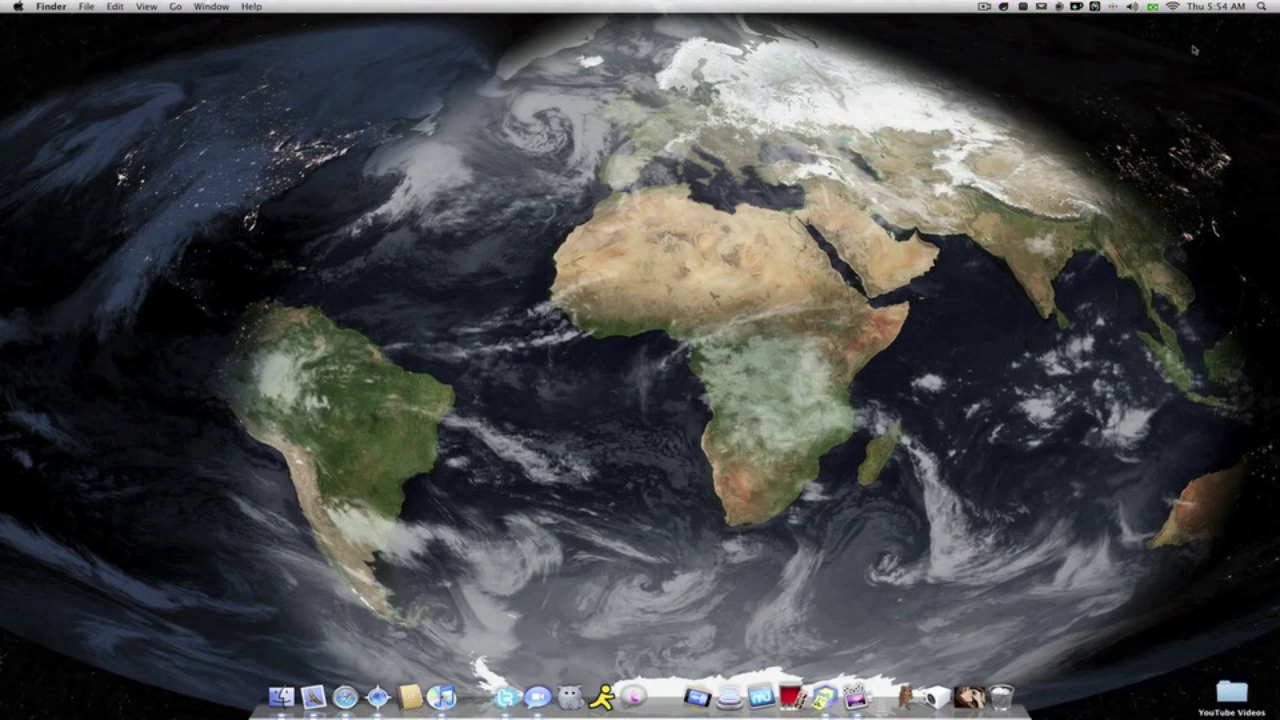
click(1057, 7)
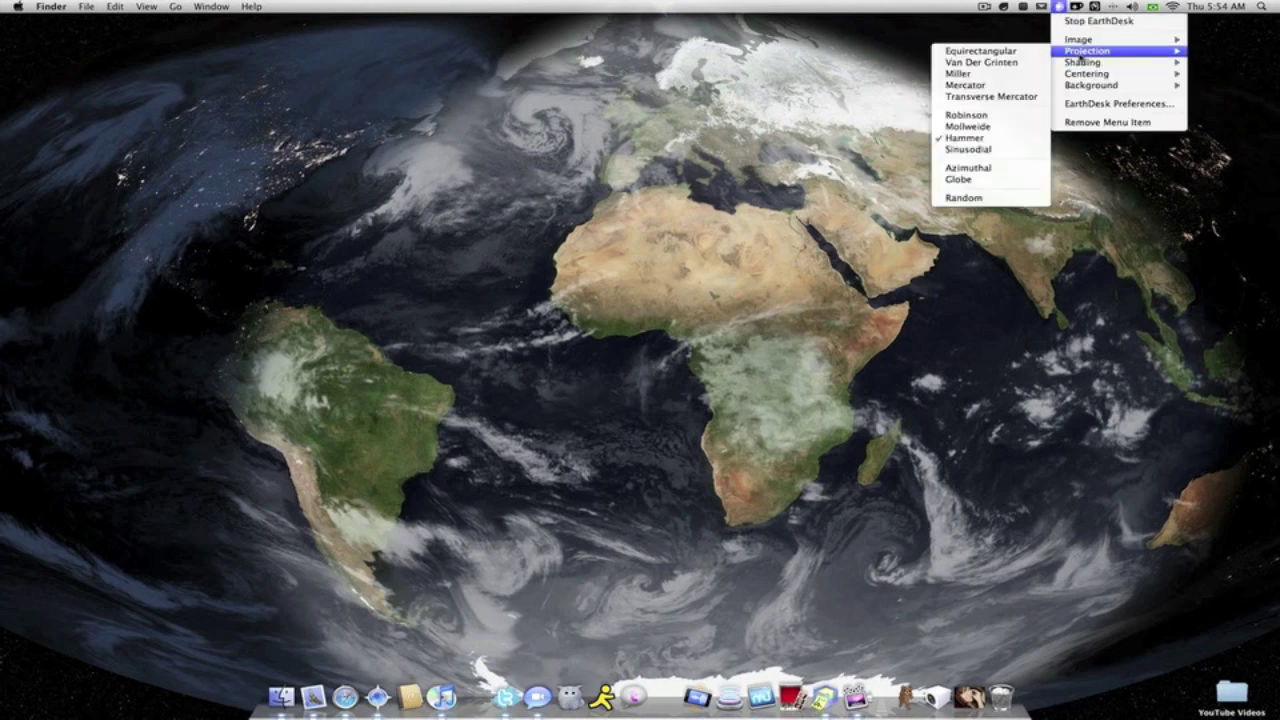
- Render the Earth as a Globe with the Existing Desktop picture behind it
click(990, 180)
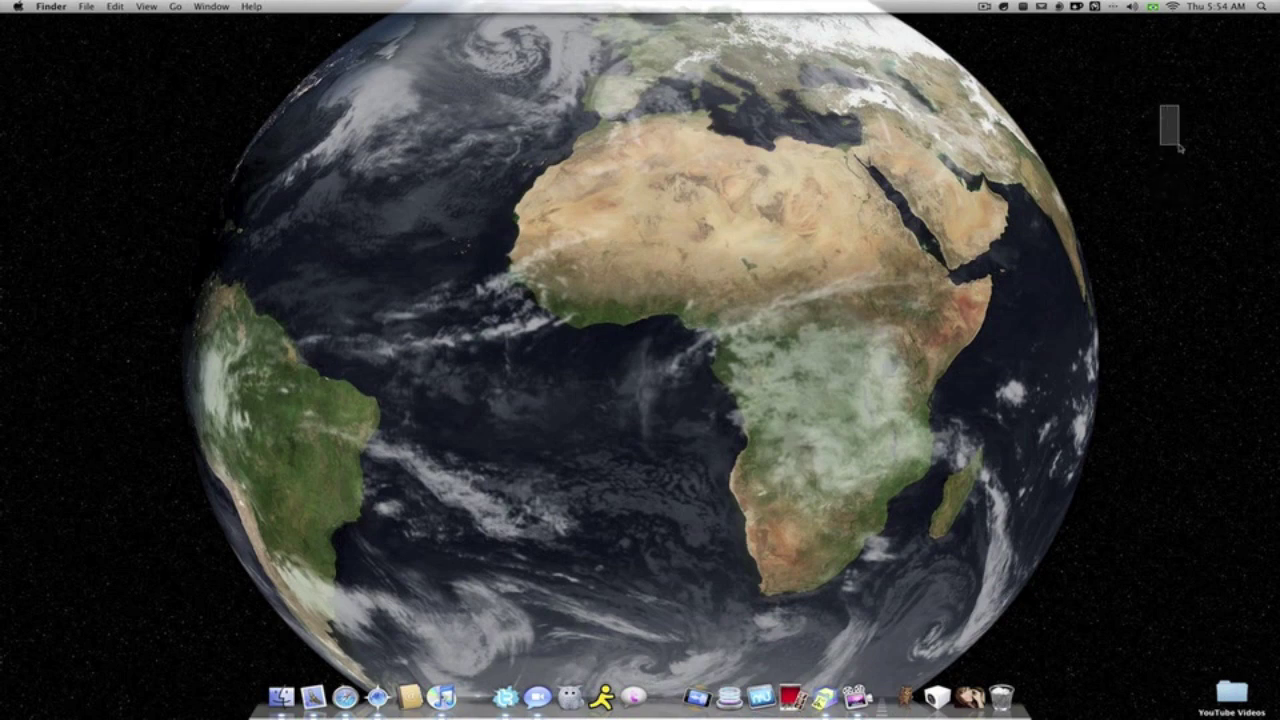
click(1058, 8)
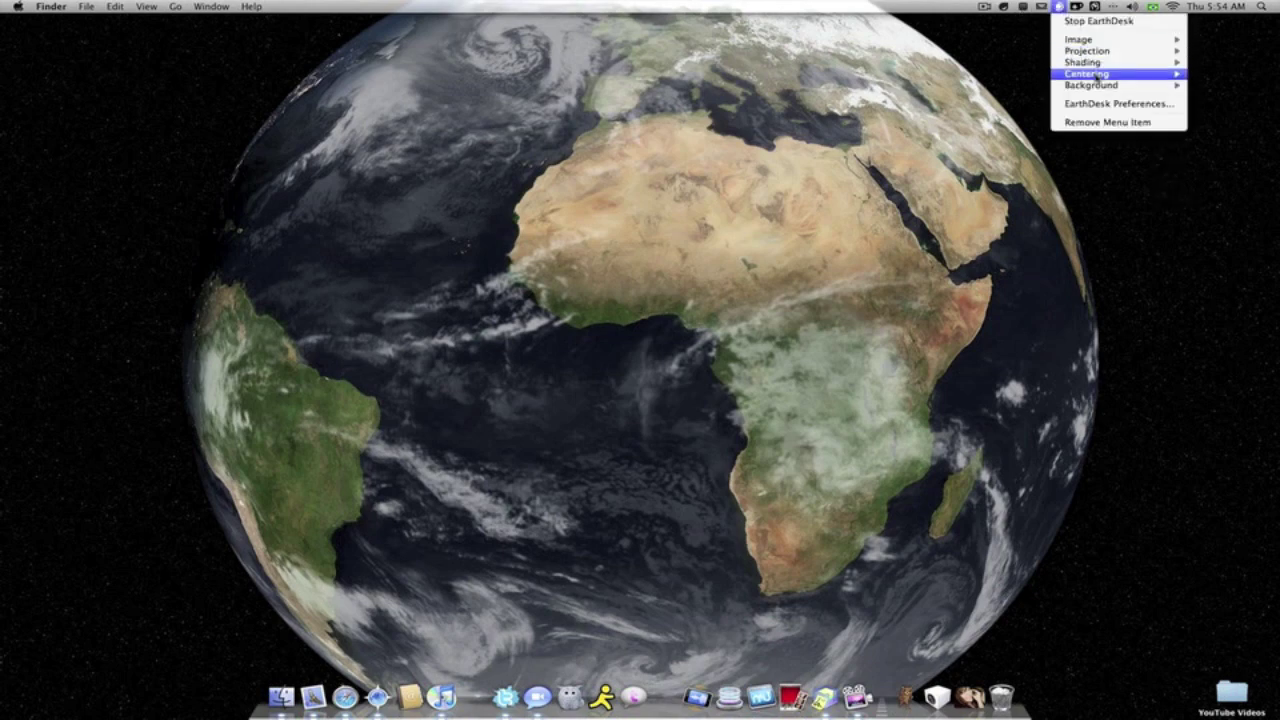
mouse_move(1096, 88)
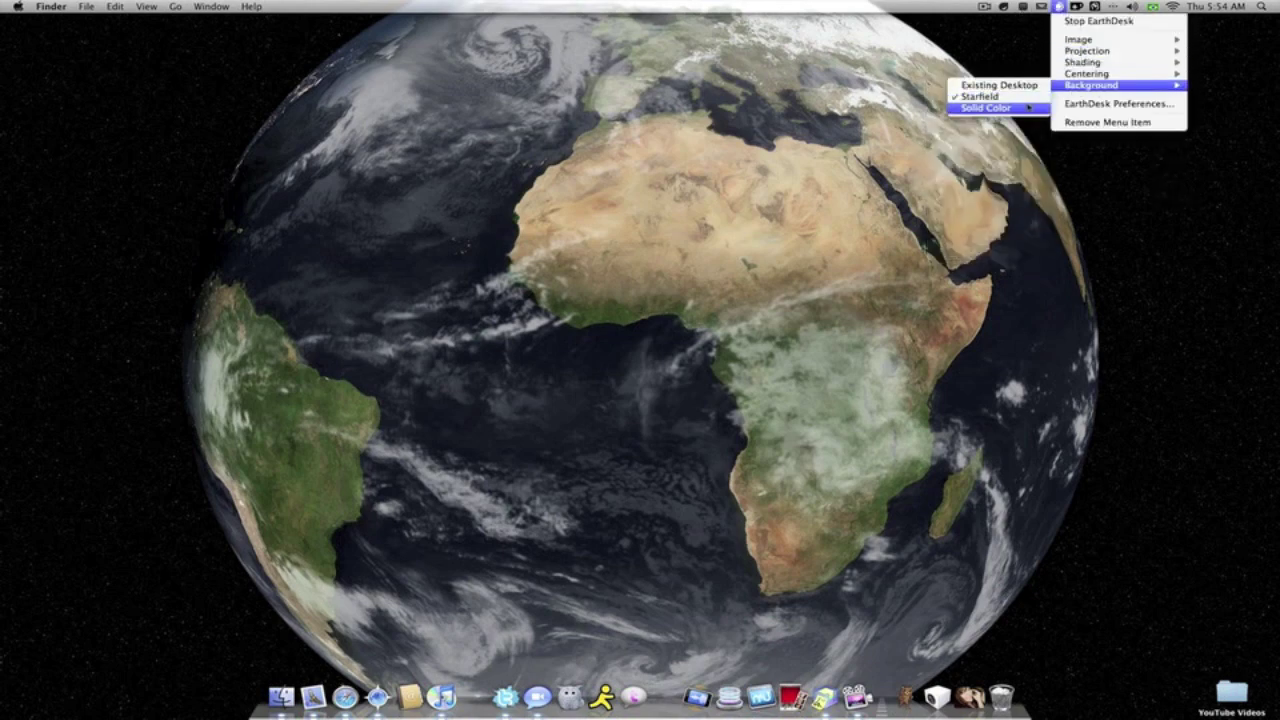
click(1028, 86)
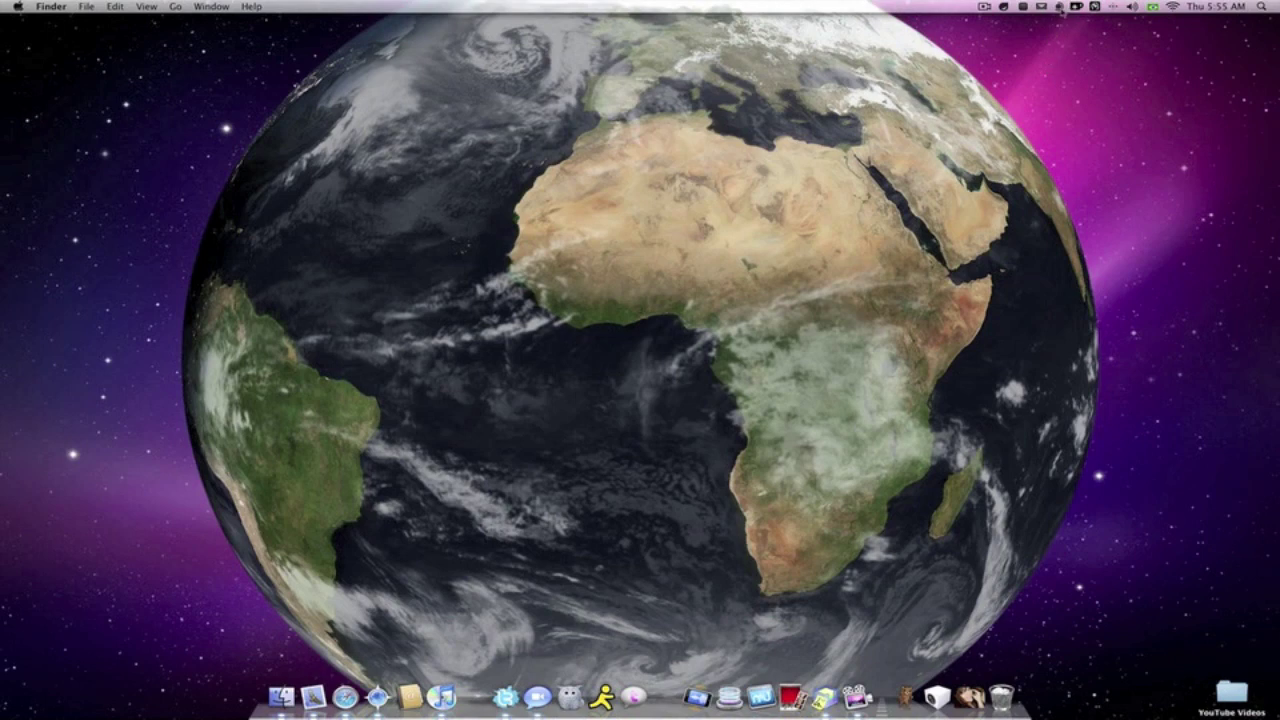
click(1059, 7)
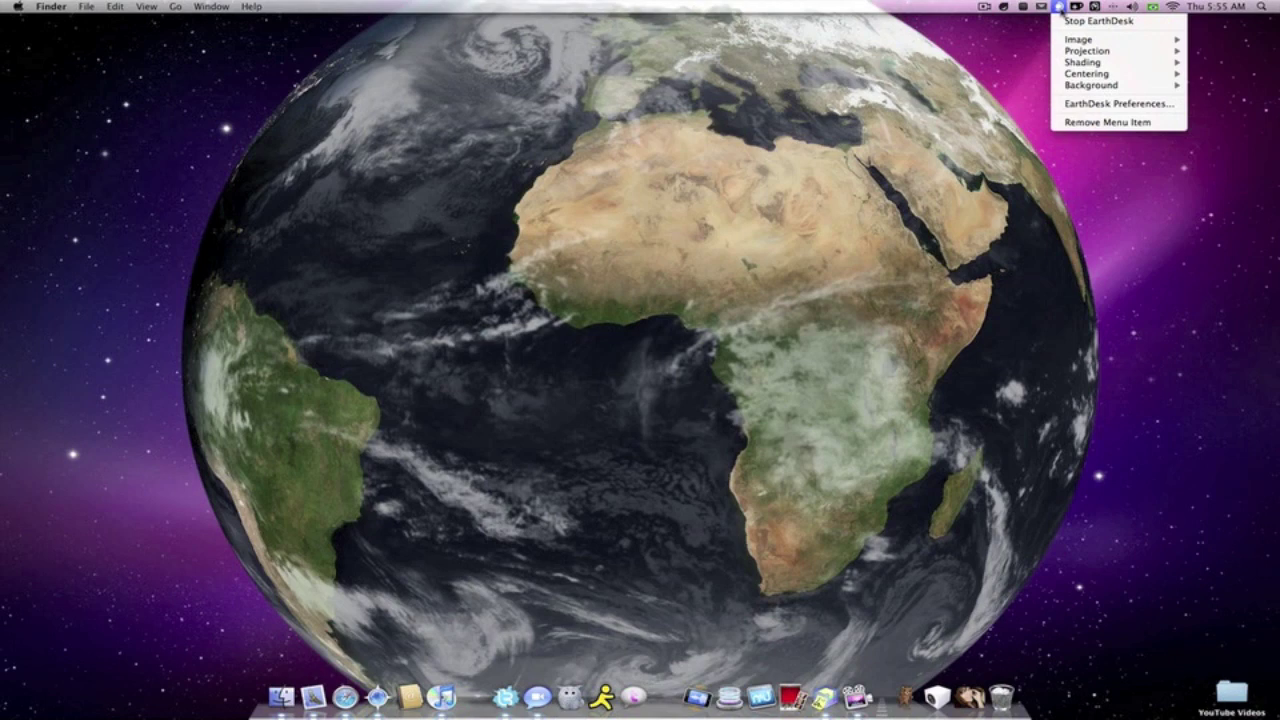
- Switch the projection from Globe back to the flat Equirectangular map
mouse_move(1066, 52)
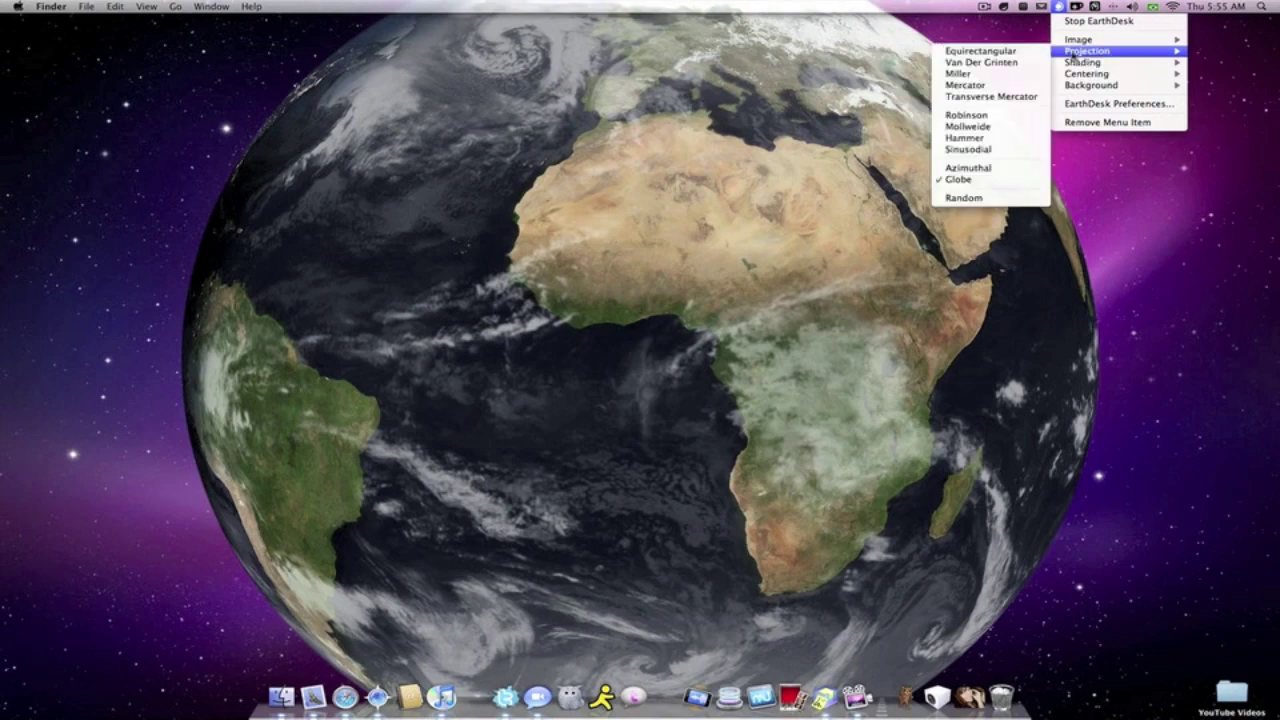
click(1028, 56)
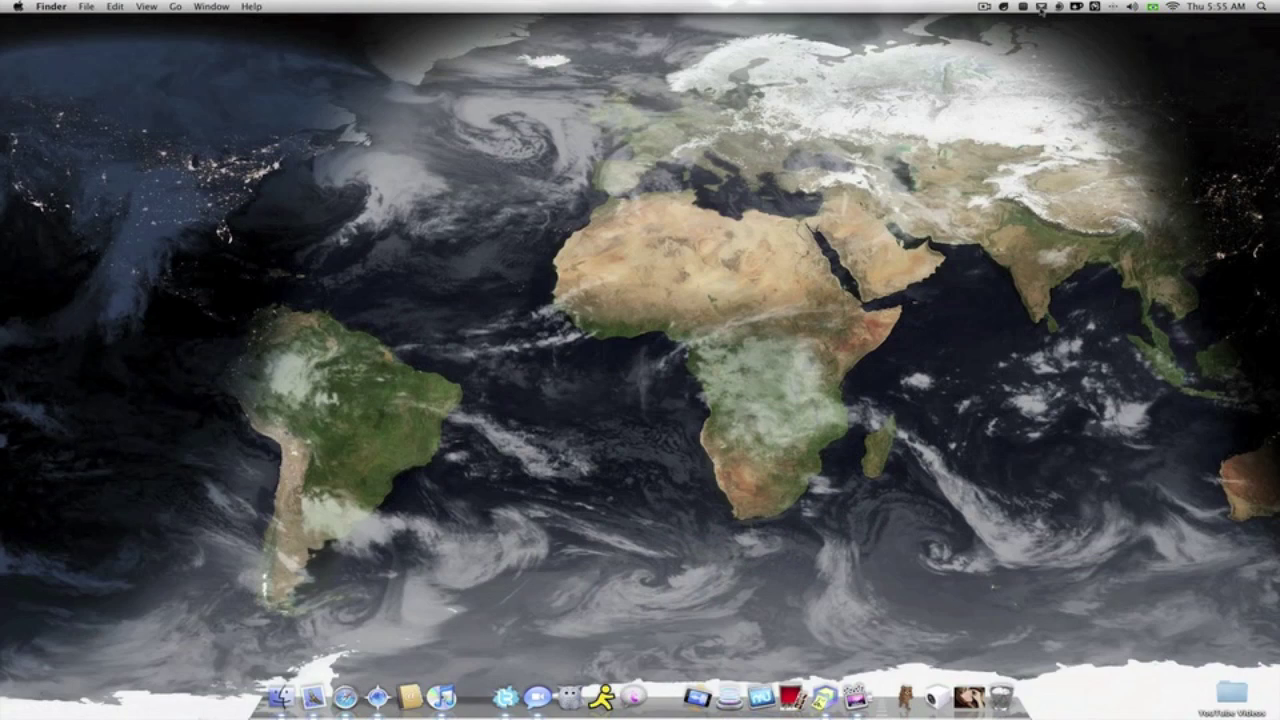
click(1041, 8)
- Try Daylight Only shading, then change to night shading showing only city lights
click(1043, 10)
click(1060, 7)
mouse_move(1067, 54)
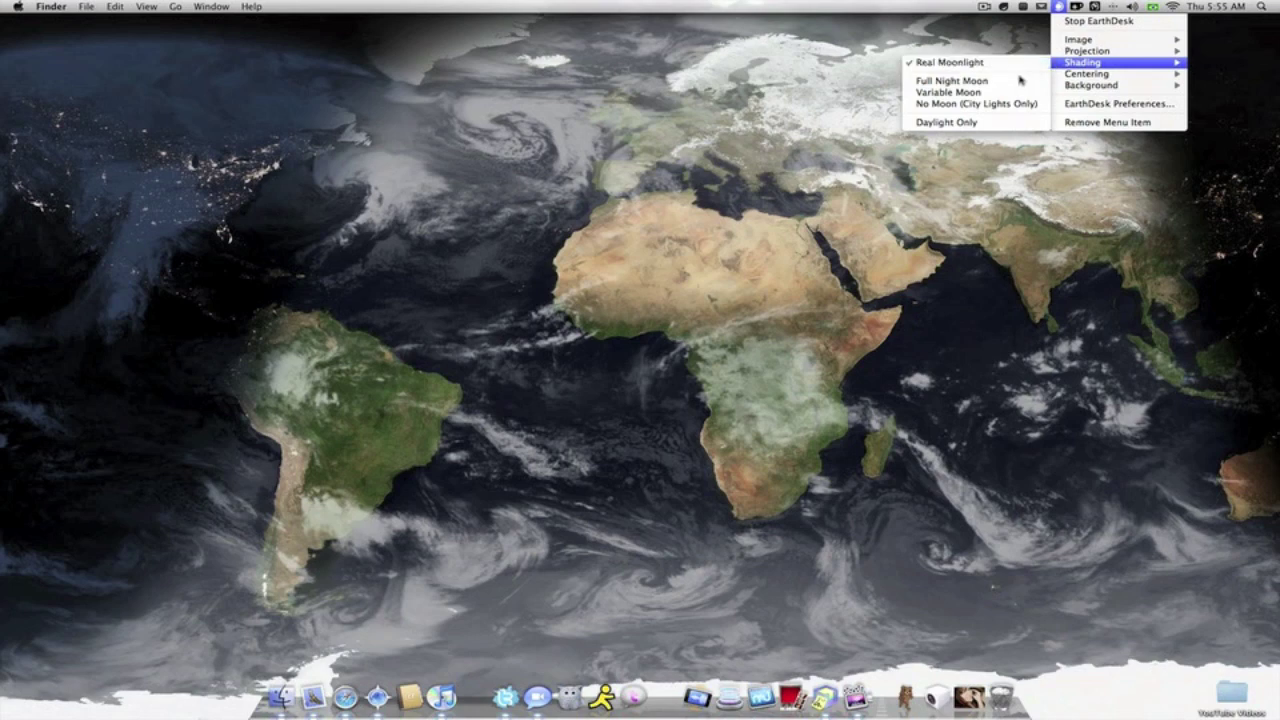
click(975, 123)
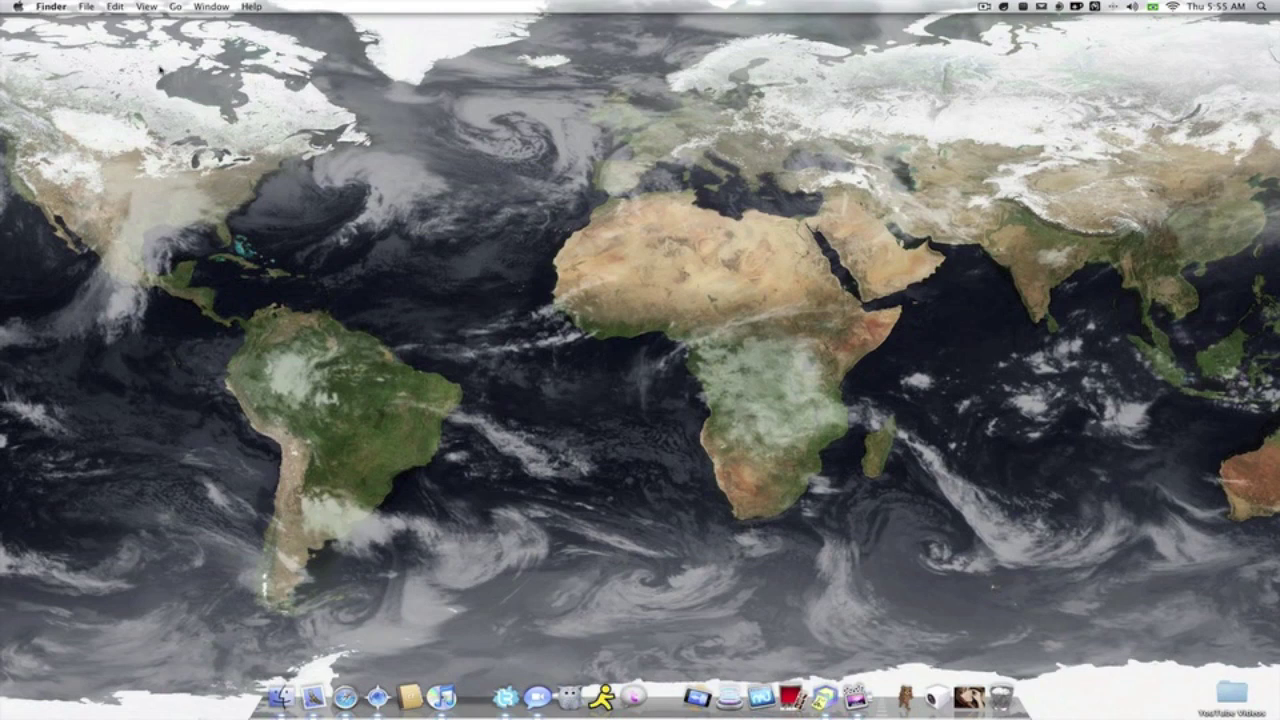
drag(358, 145, 139, 92)
click(1057, 8)
mouse_move(1075, 64)
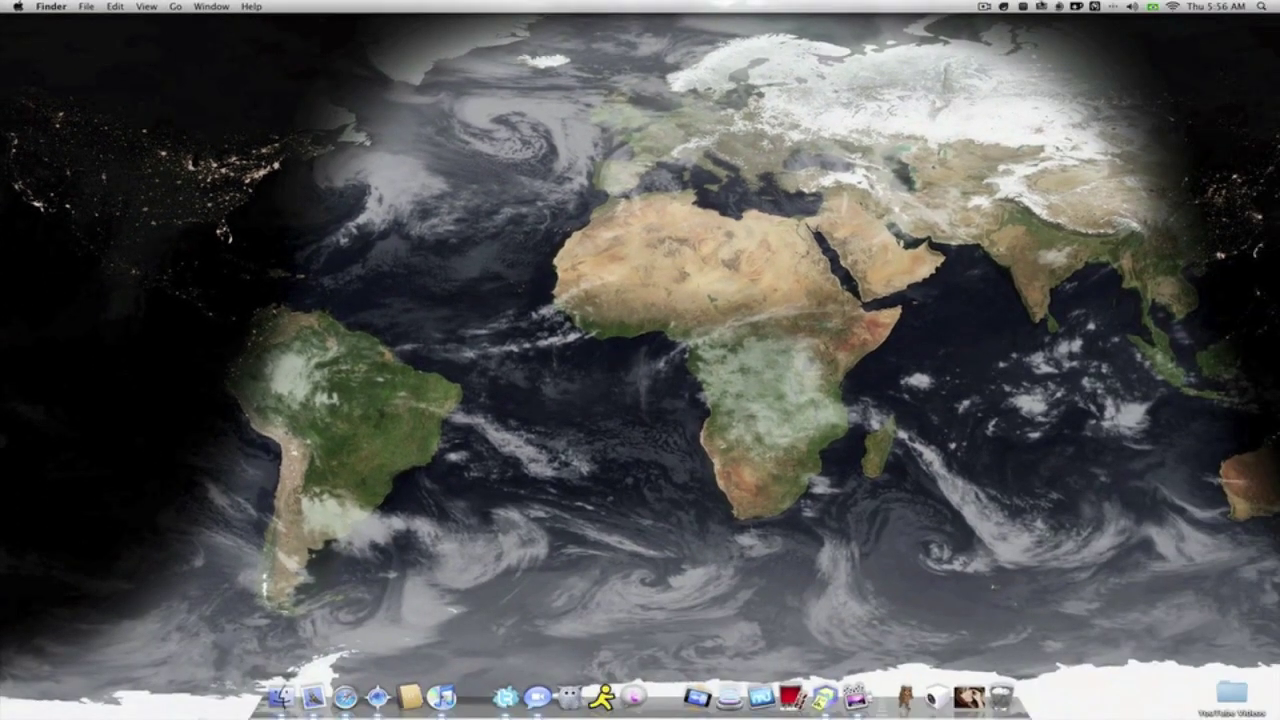
click(1059, 8)
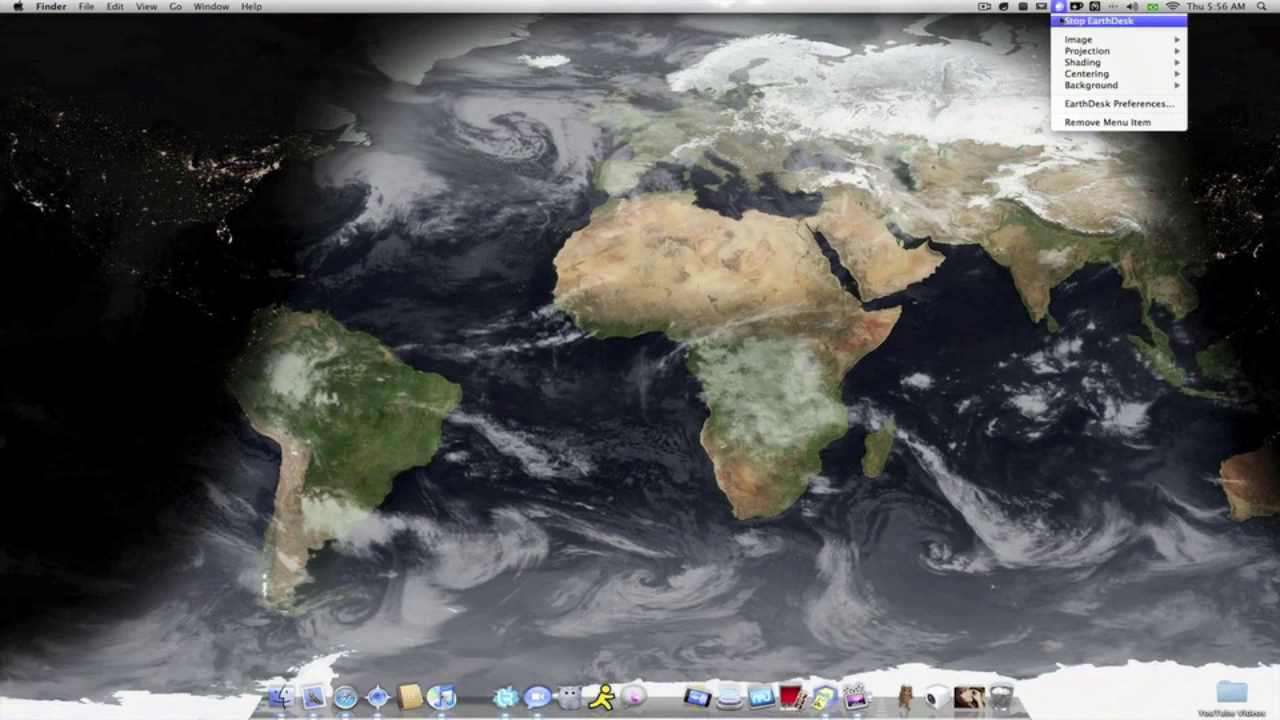
- Set Centering to Abu Dhabi, putting Africa, Europe and Asia mid-screen
mouse_move(1072, 64)
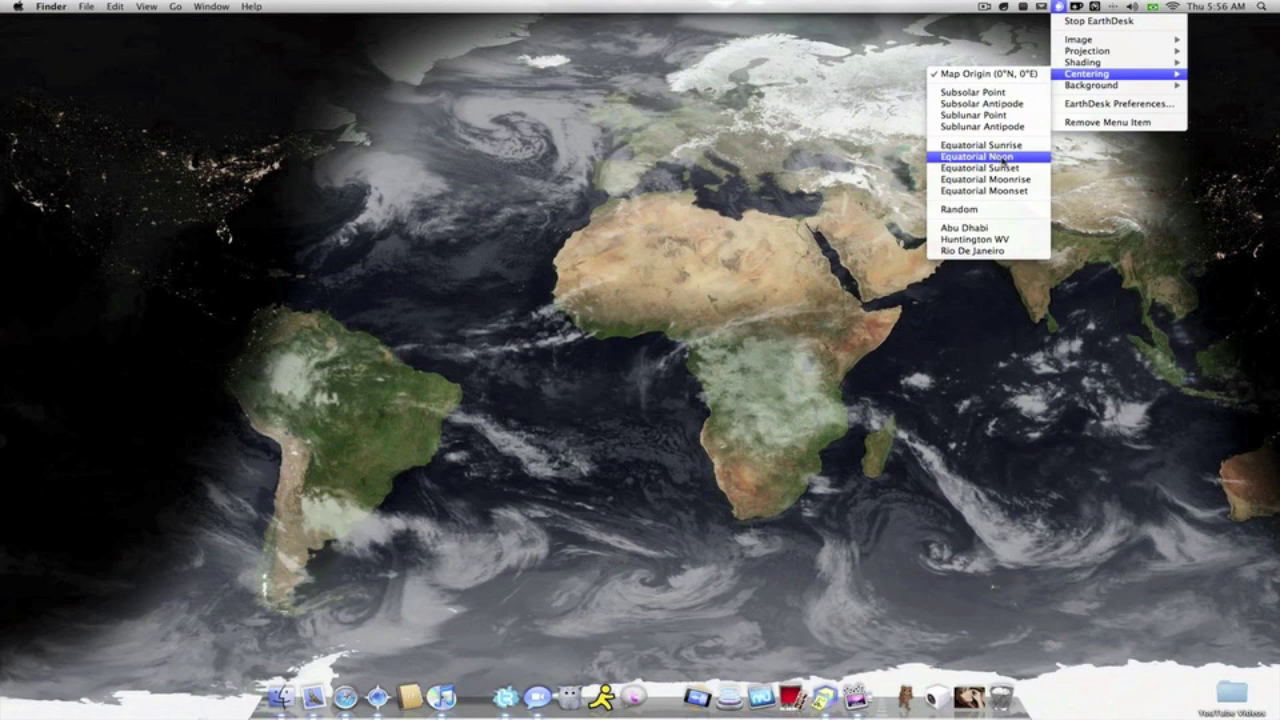
click(985, 229)
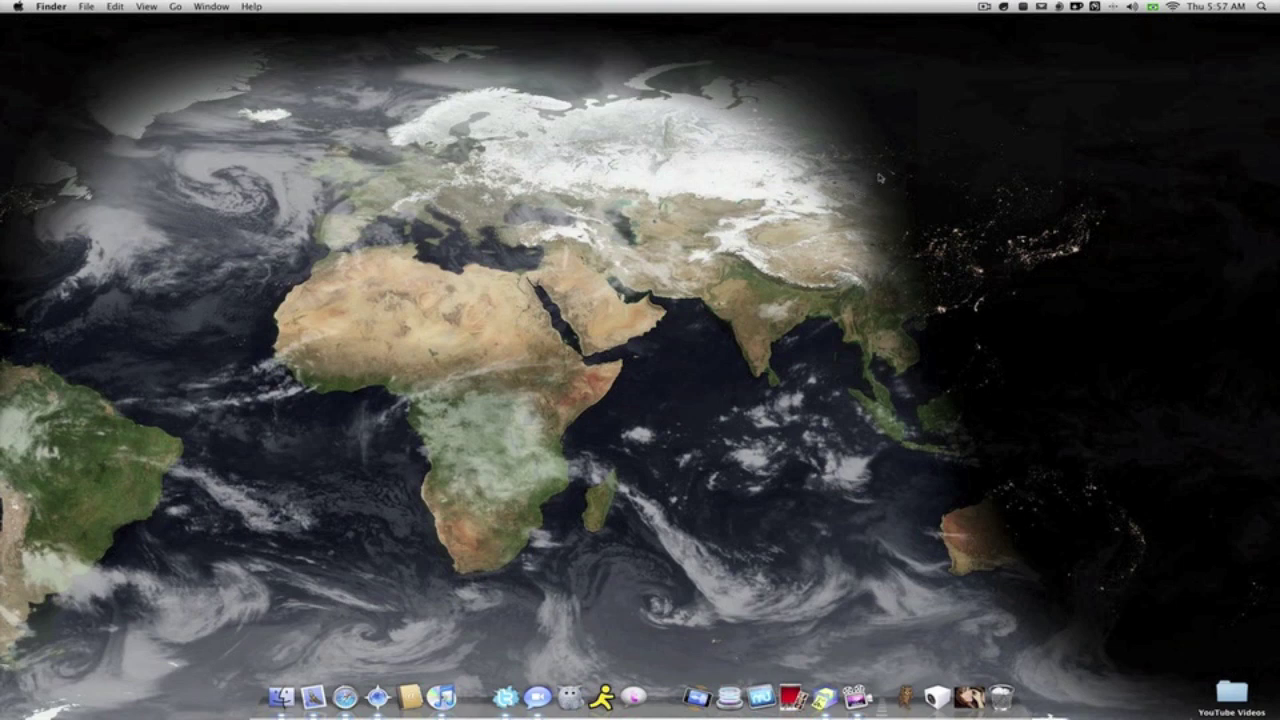
click(1058, 8)
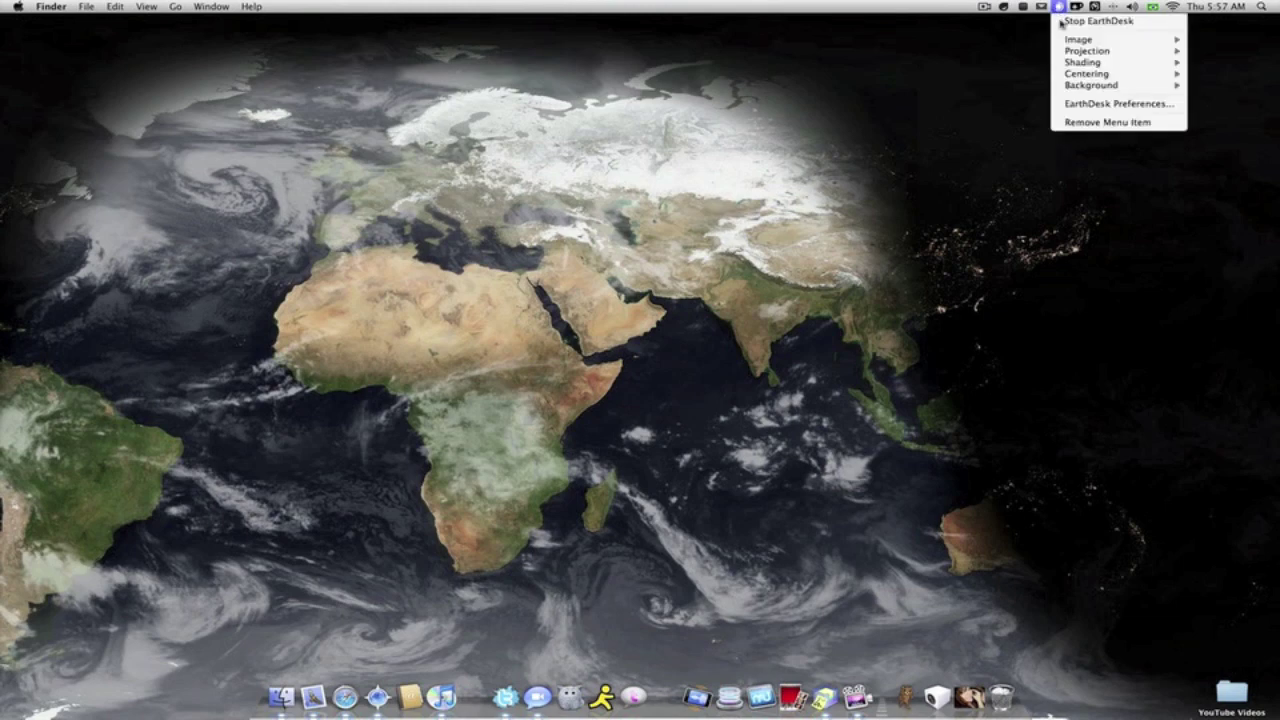
- Center the map on Huntington WV, then change centering to Equatorial Noon
mouse_move(1087, 74)
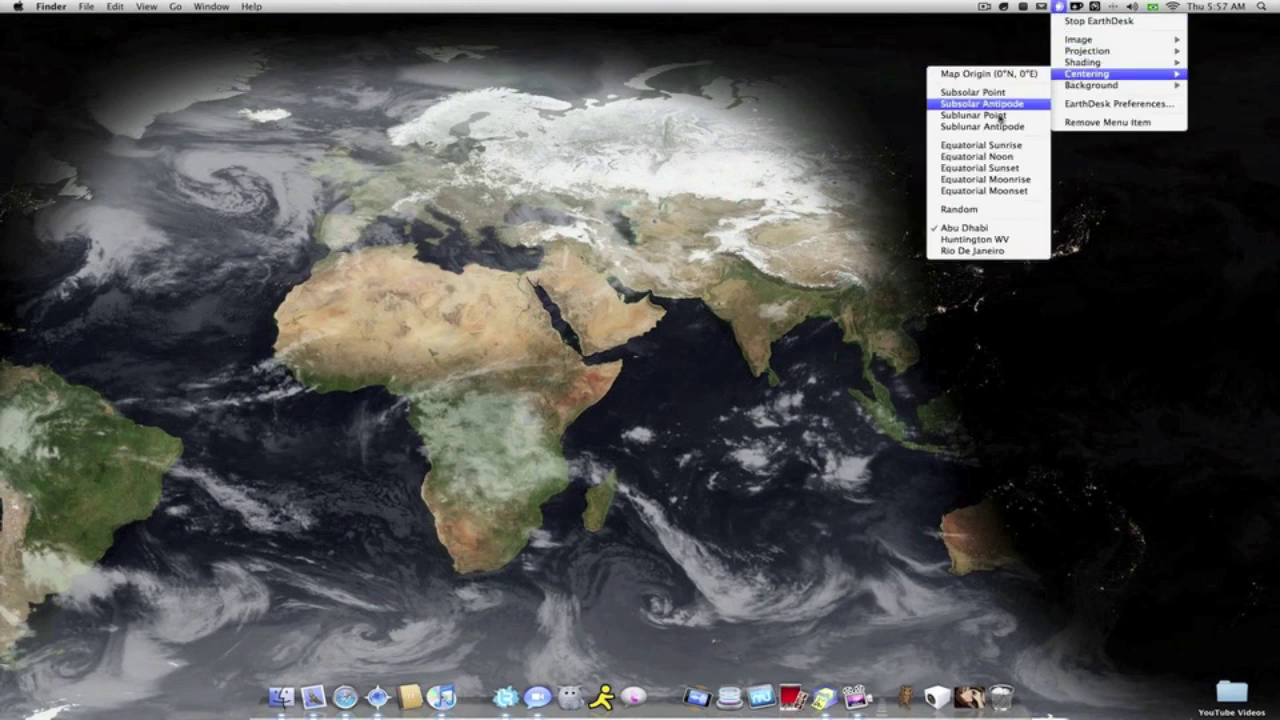
click(990, 240)
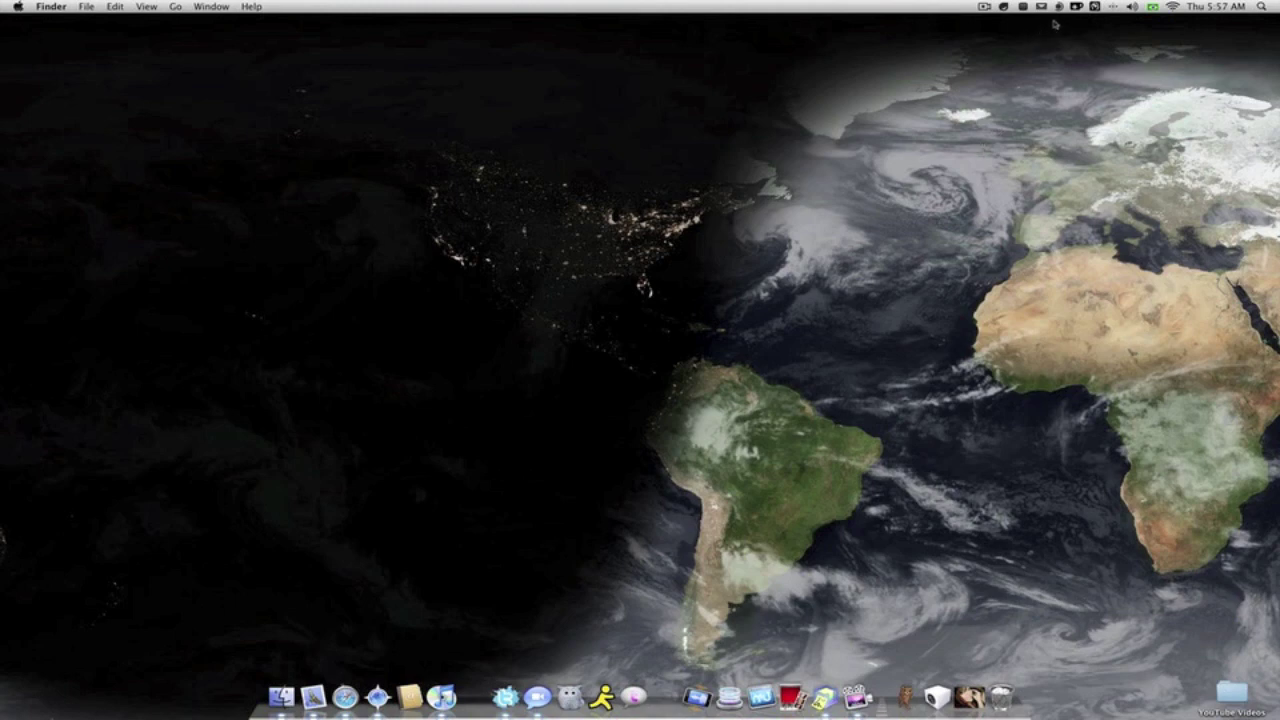
click(1059, 6)
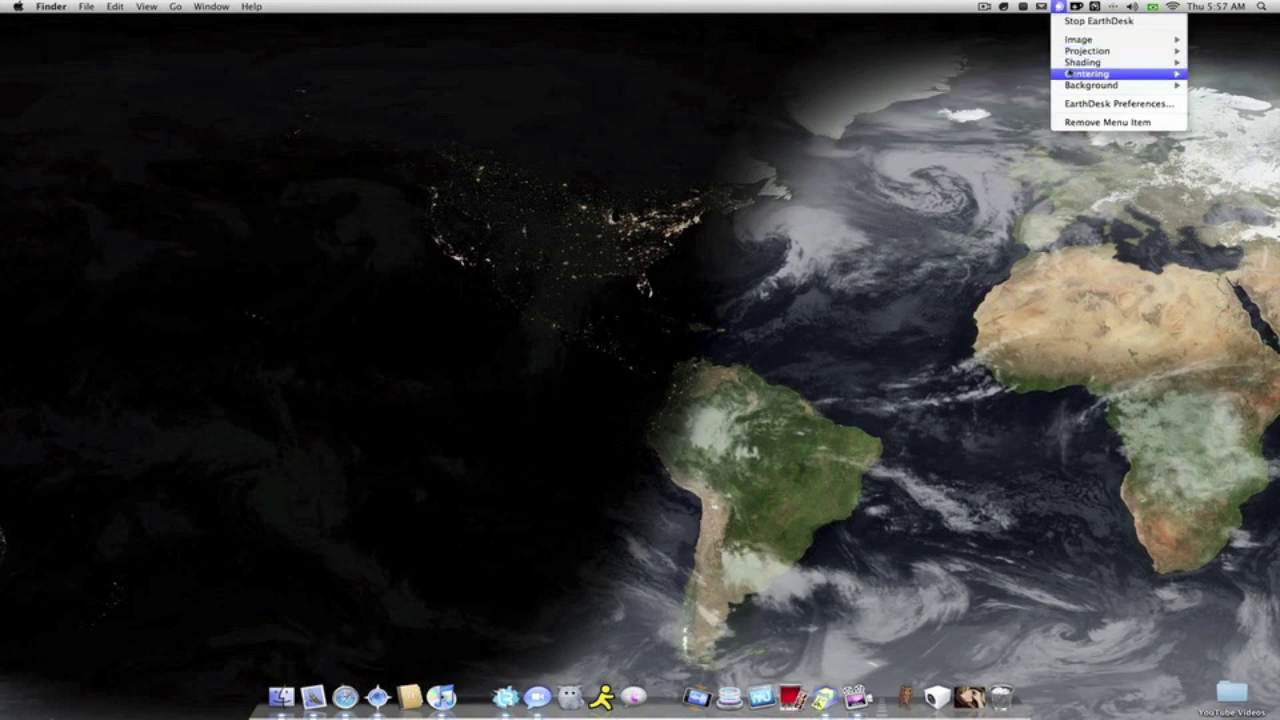
mouse_move(1088, 73)
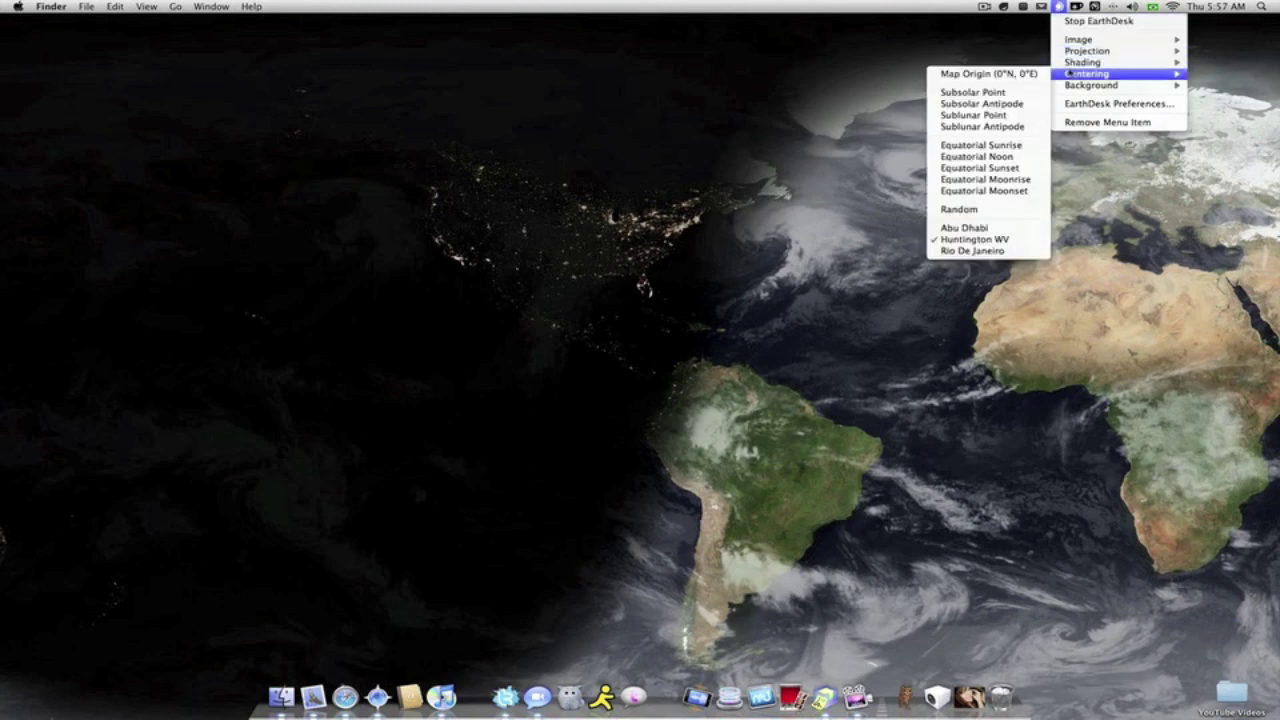
click(978, 158)
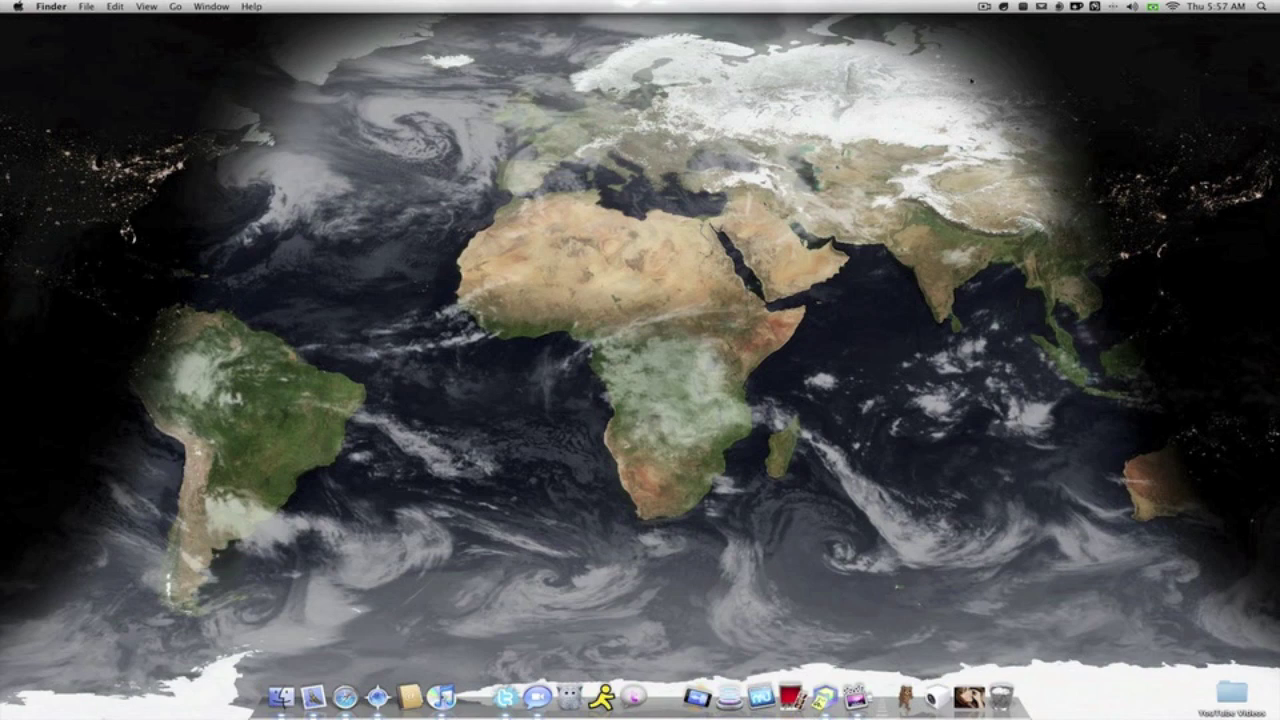
- Bring up EarthDesk Preferences from the menu-bar menu, showing the Display tab
click(1057, 7)
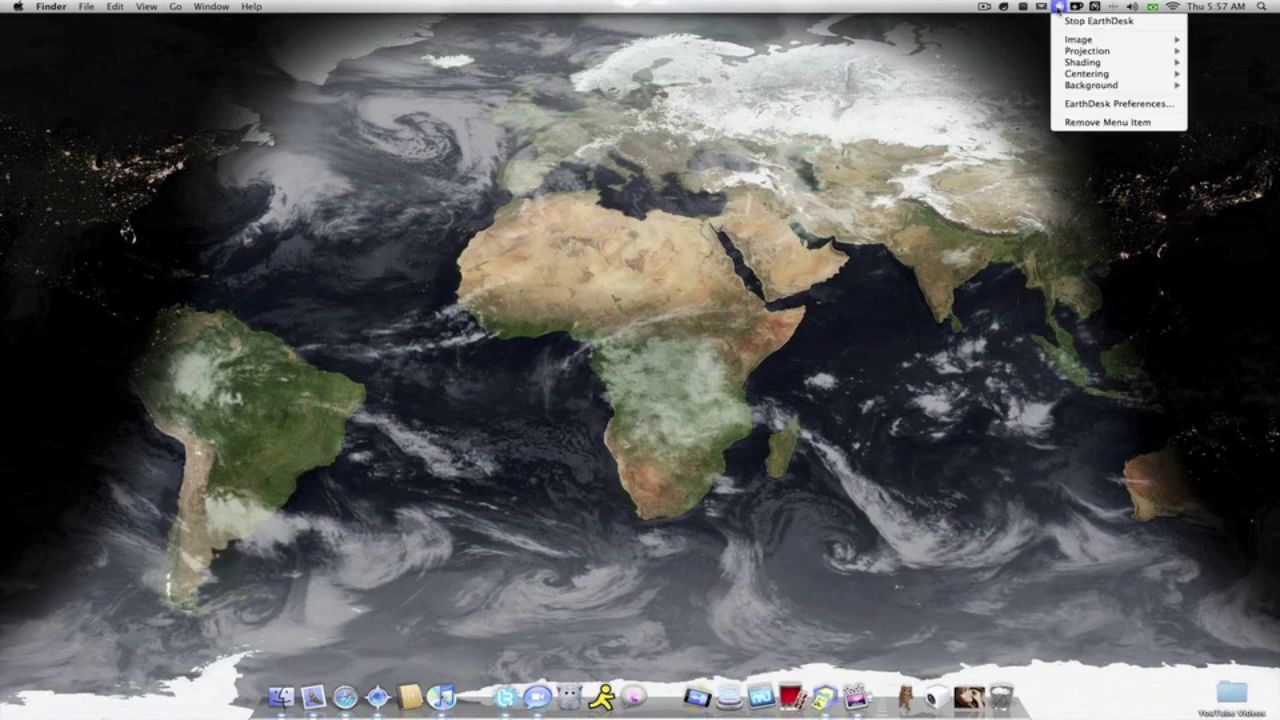
click(1081, 105)
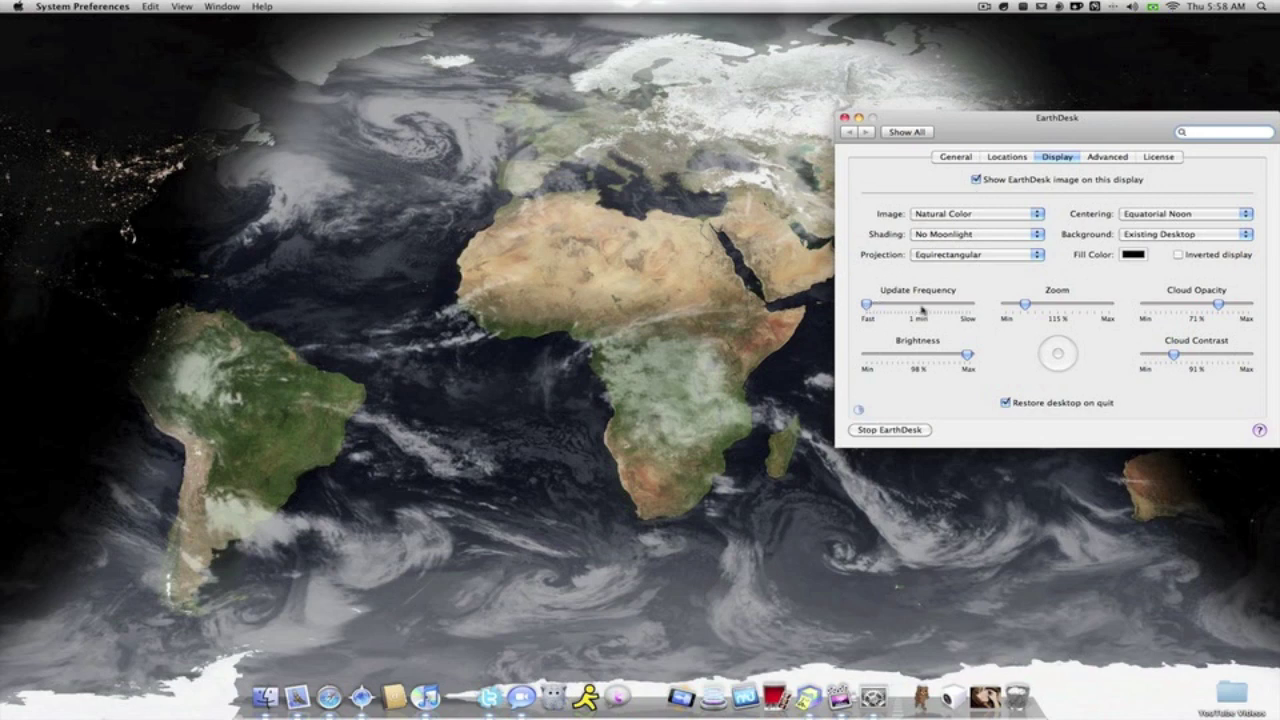
- Move the Zoom slider through 180% and 305%, settling at 150%
drag(1025, 304, 1043, 304)
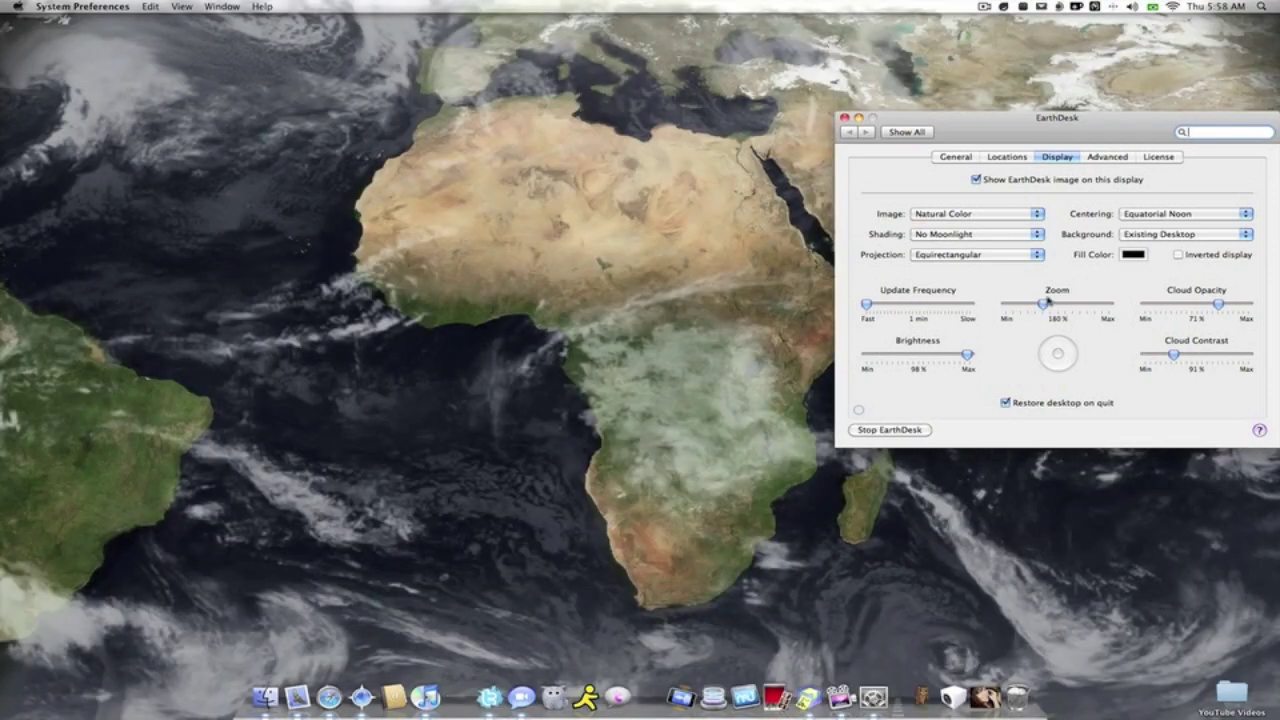
click(1081, 305)
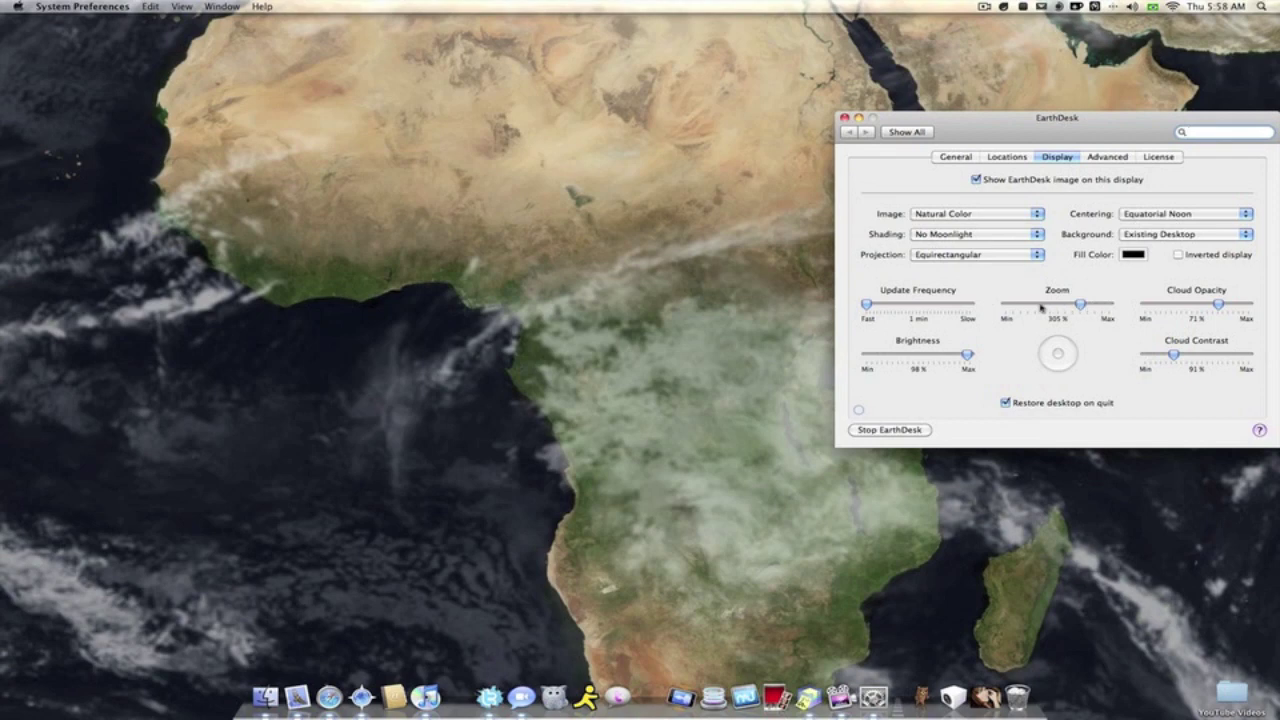
click(1038, 305)
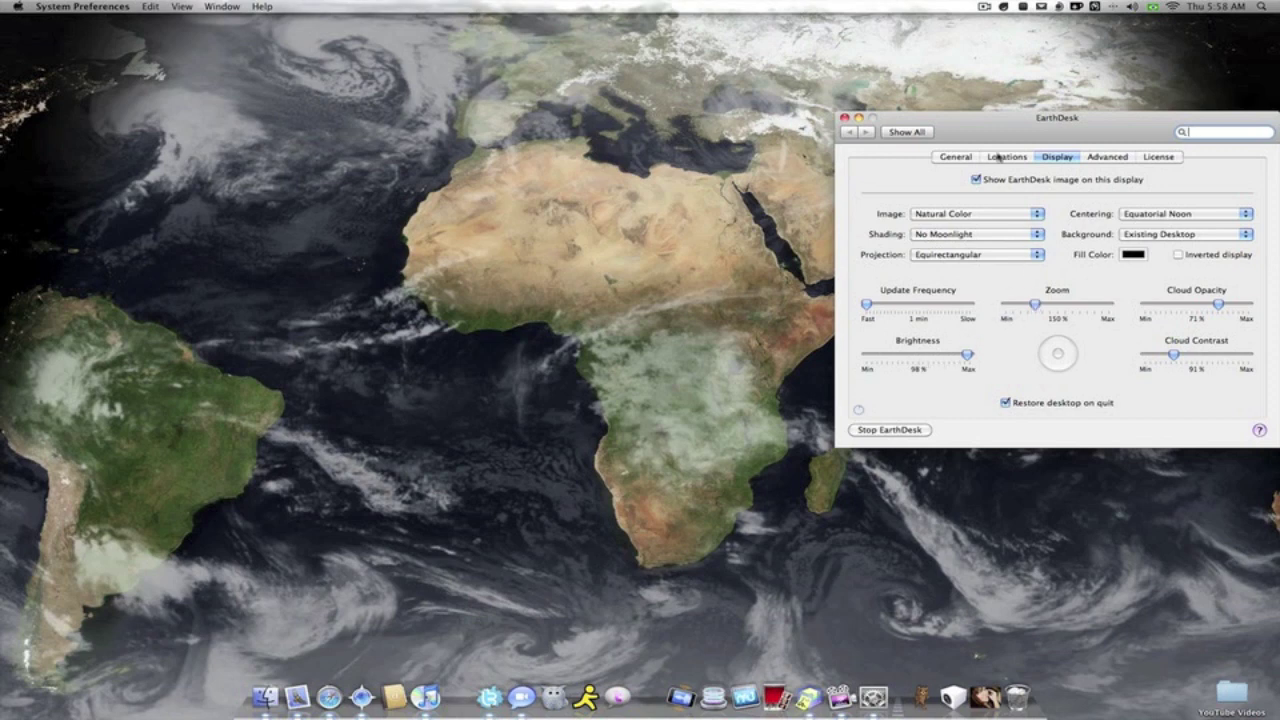
click(1059, 7)
mouse_move(1082, 62)
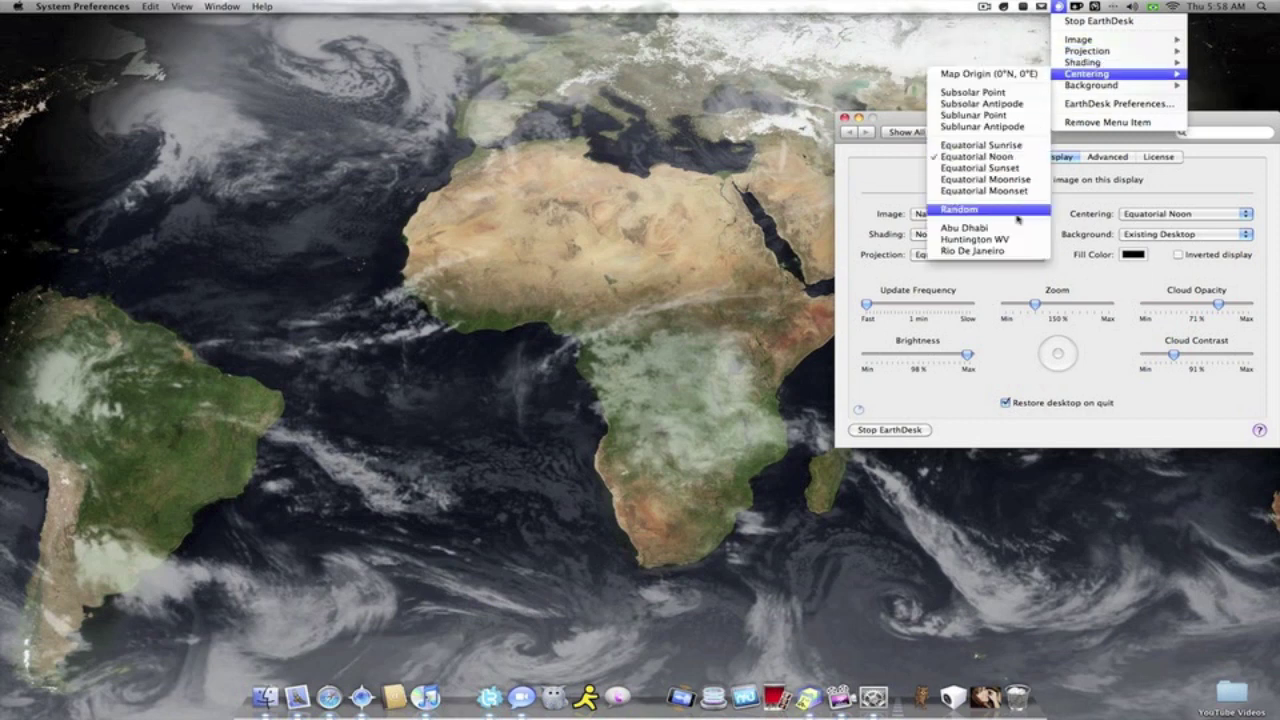
- Center on Huntington WV, lower Cloud Opacity to 8%, and close the preferences window
click(1016, 245)
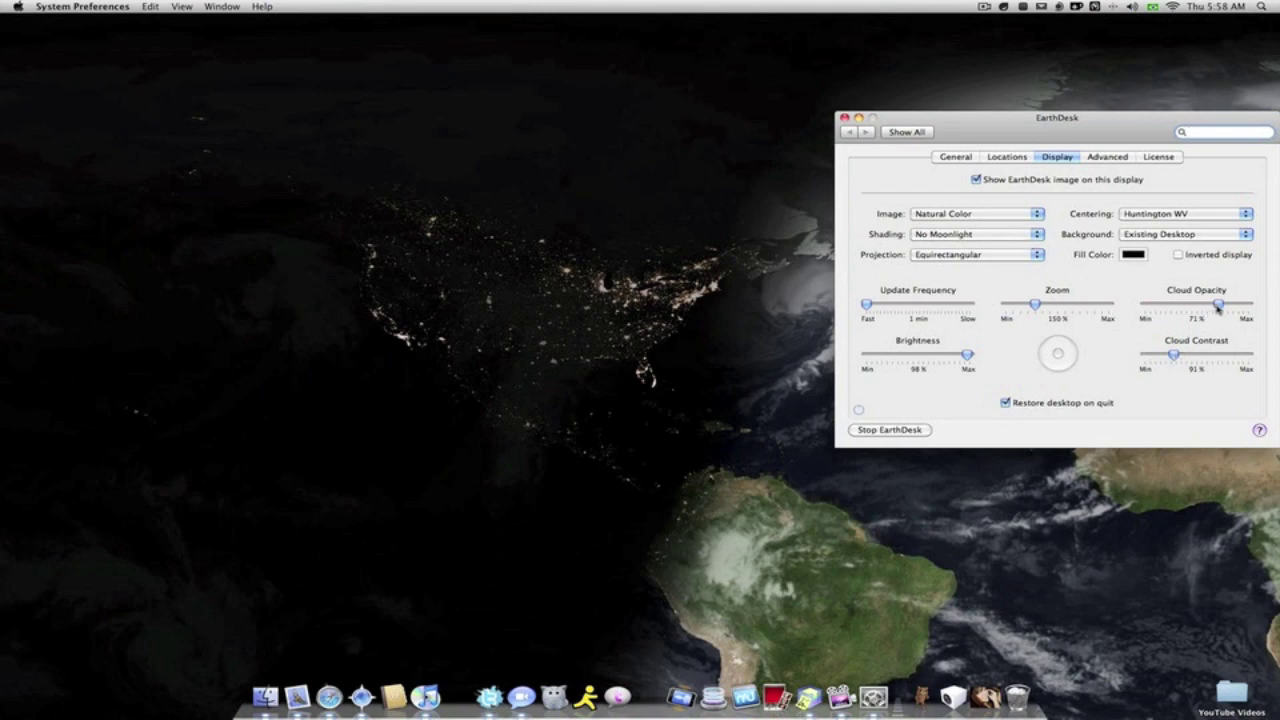
drag(1218, 304, 1153, 308)
drag(1086, 127, 366, 152)
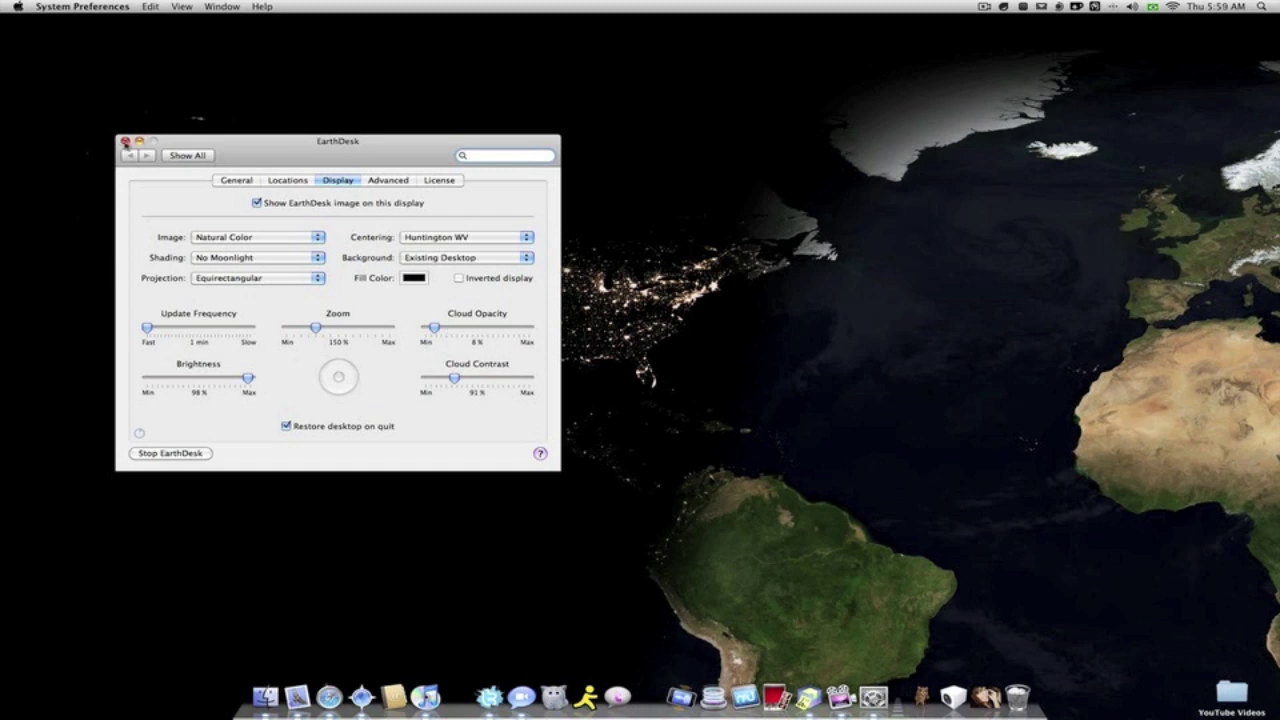
click(125, 141)
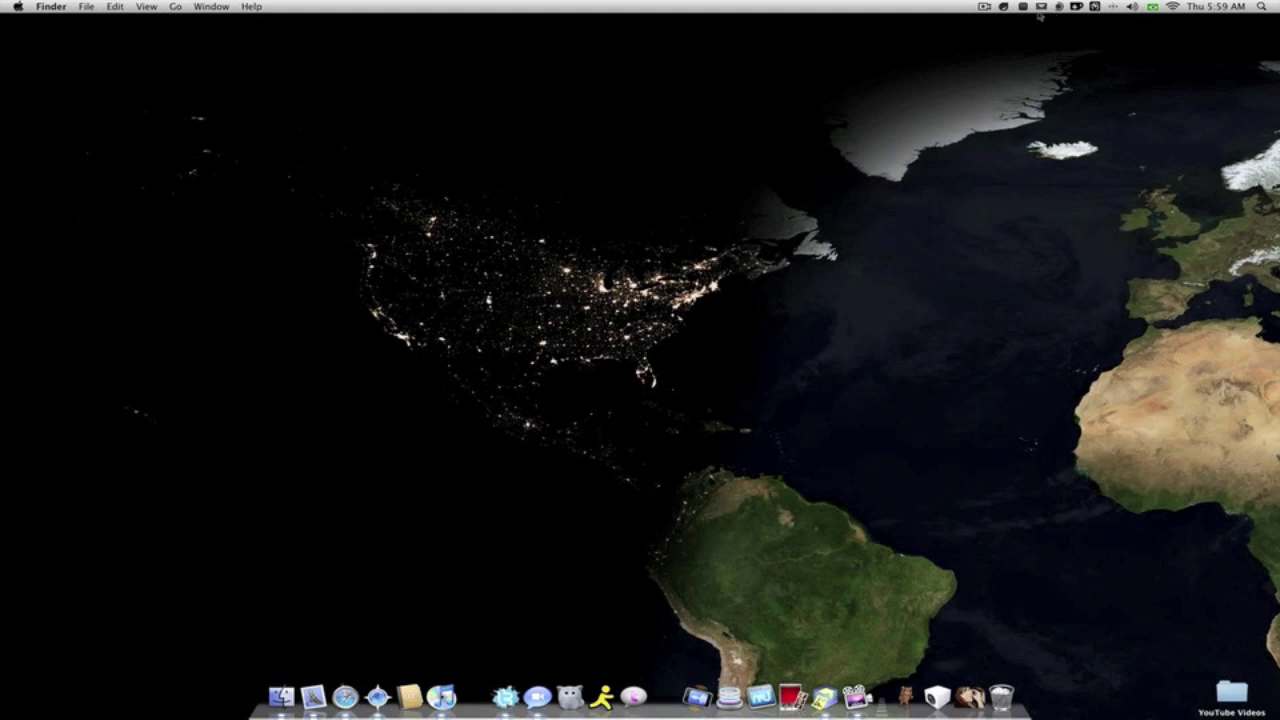
- Bring up the EarthDesk menu-bar menu to reach the Stop EarthDesk option
click(1059, 8)
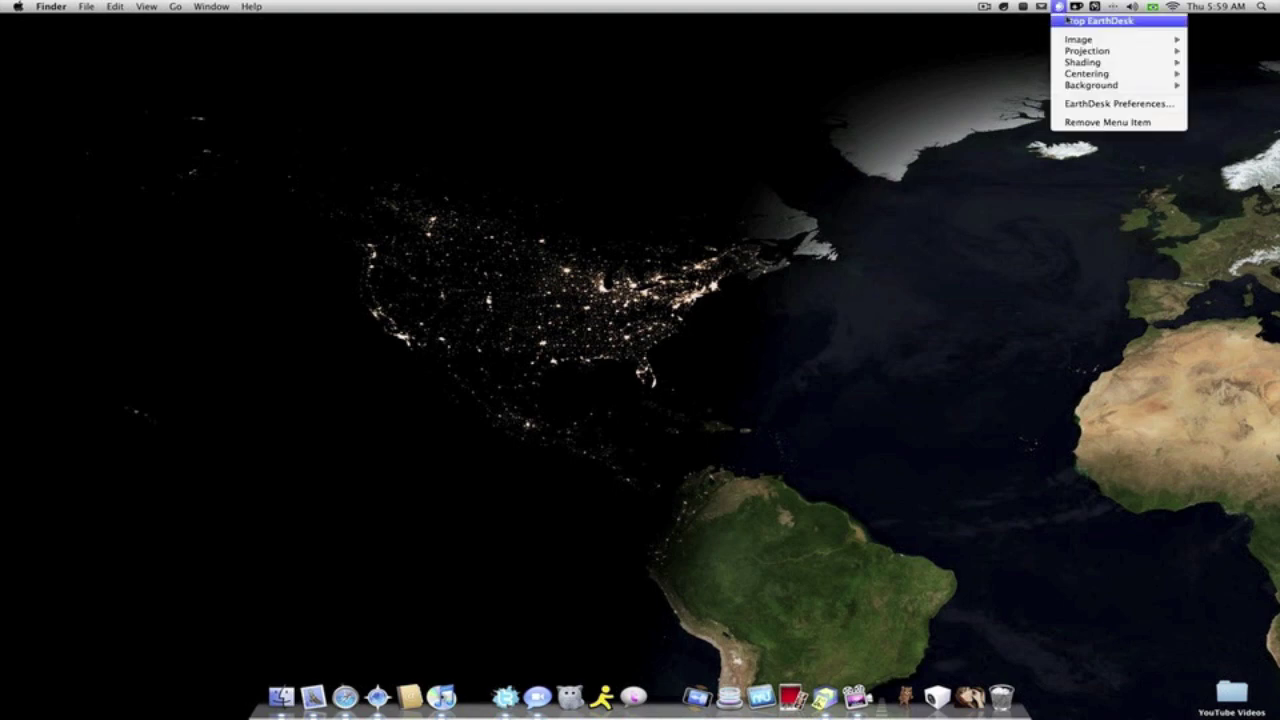